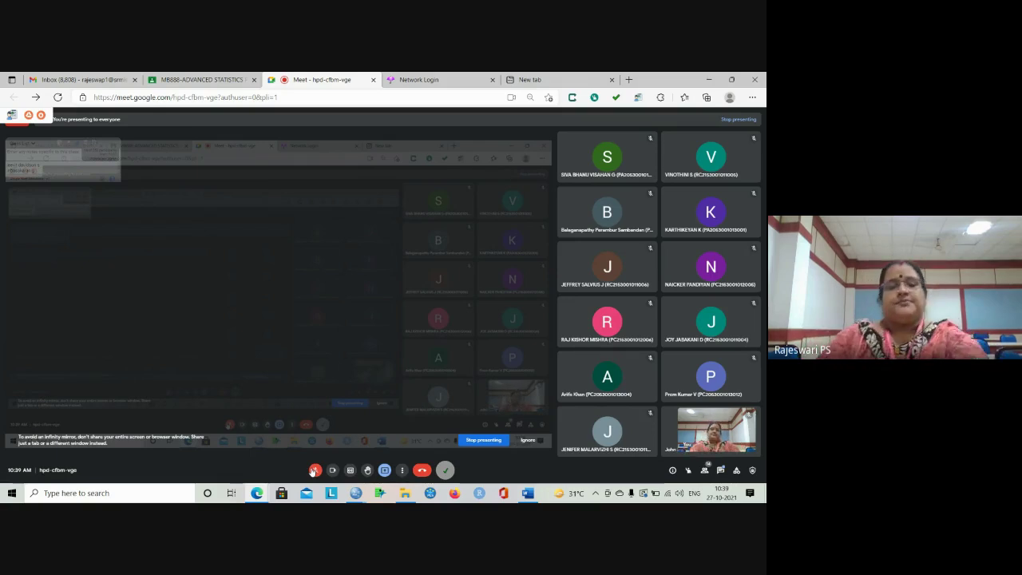
Unmute the meeting microphone and switch to the IBM SPSS Statistics data editor.
click(314, 470)
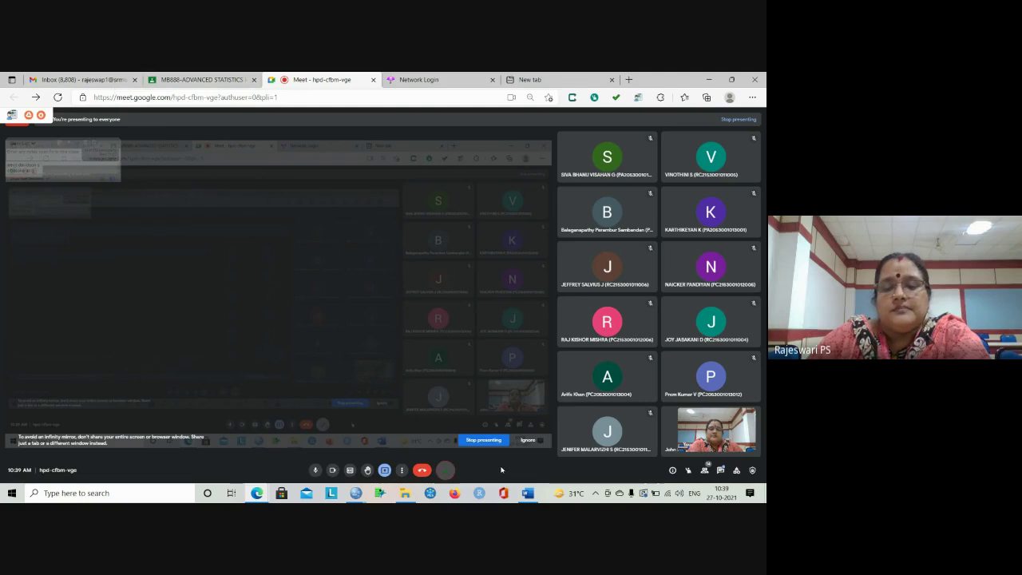
click(430, 492)
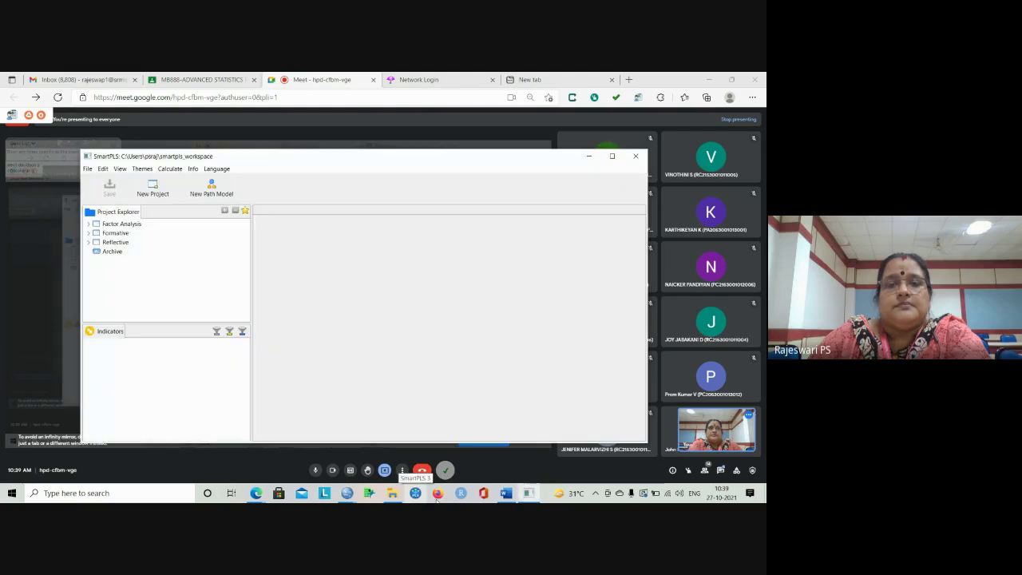
click(636, 155)
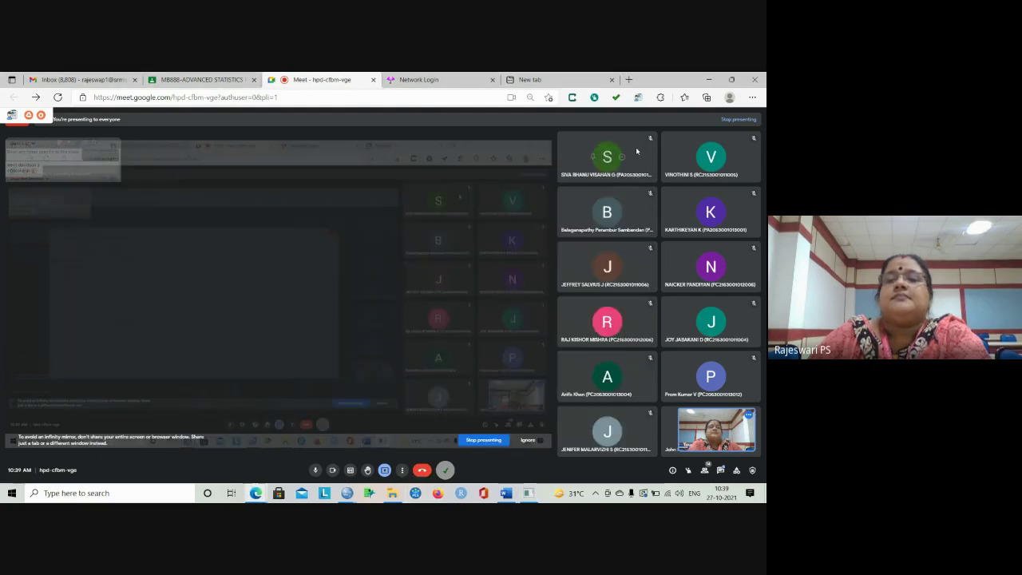
click(347, 492)
click(340, 471)
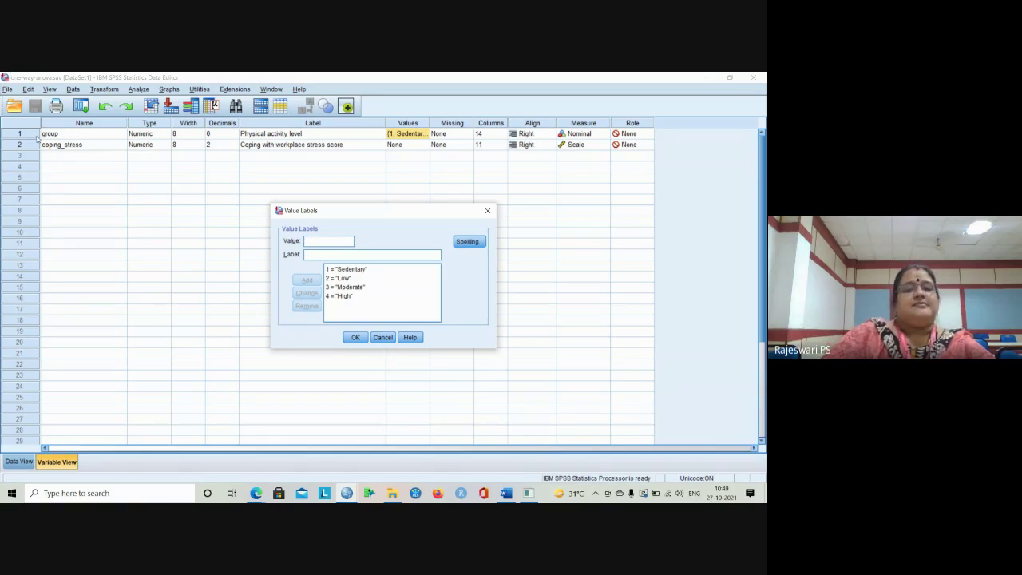
Close the group variable's Value Labels dialog and examine the One-Way ANOVA dialog's variable assignments.
click(487, 211)
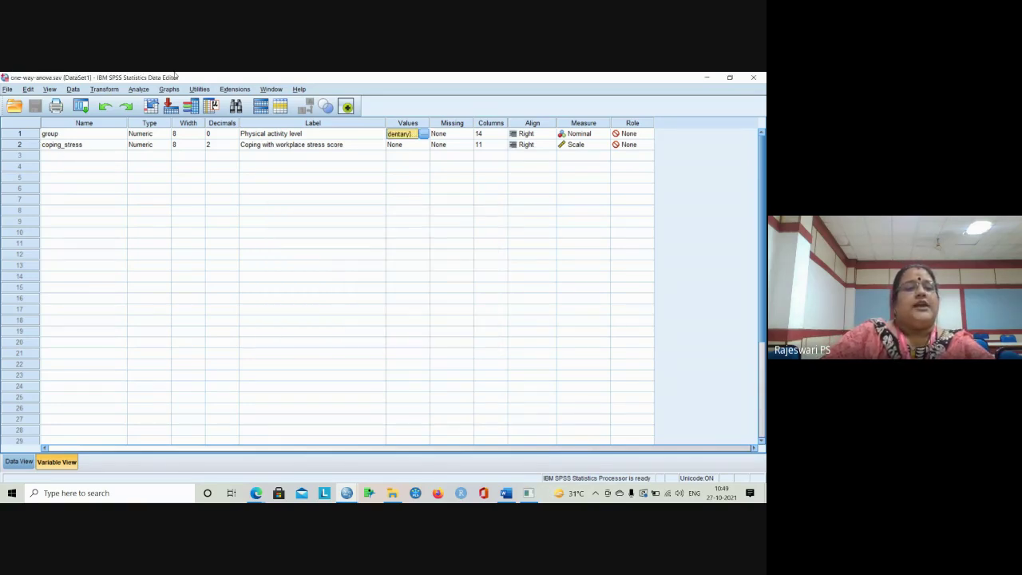
click(138, 89)
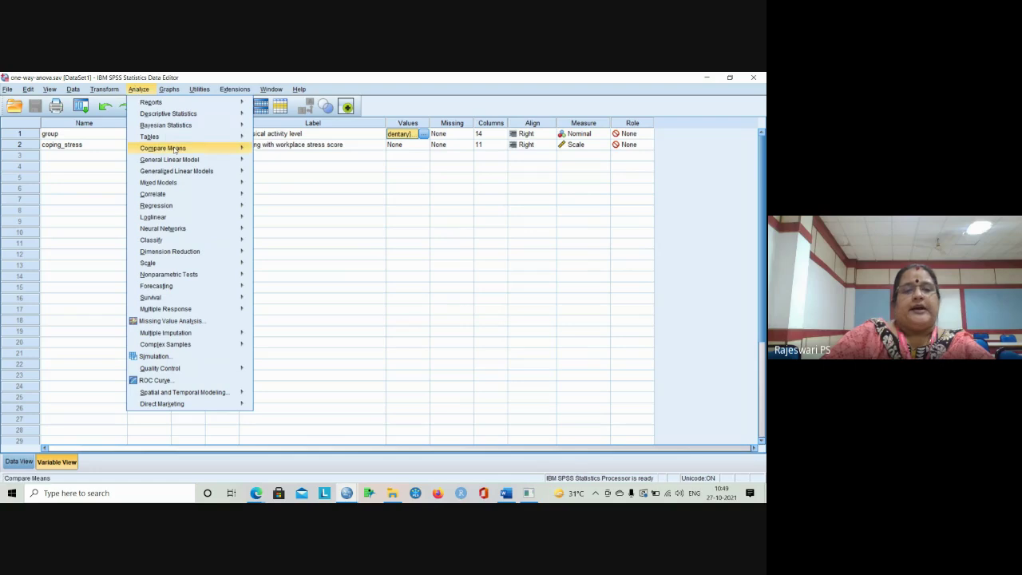
mouse_move(240, 160)
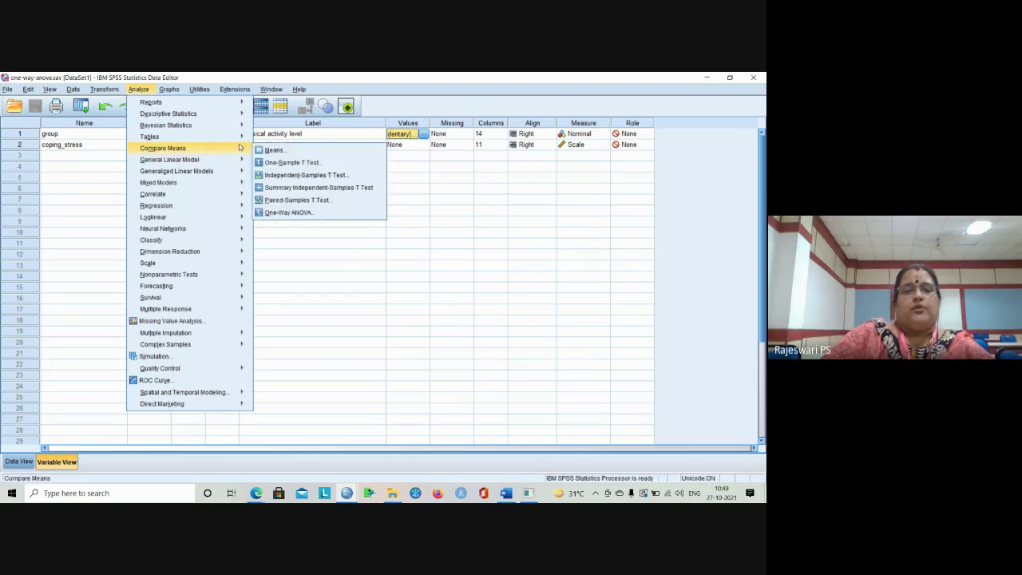
click(290, 210)
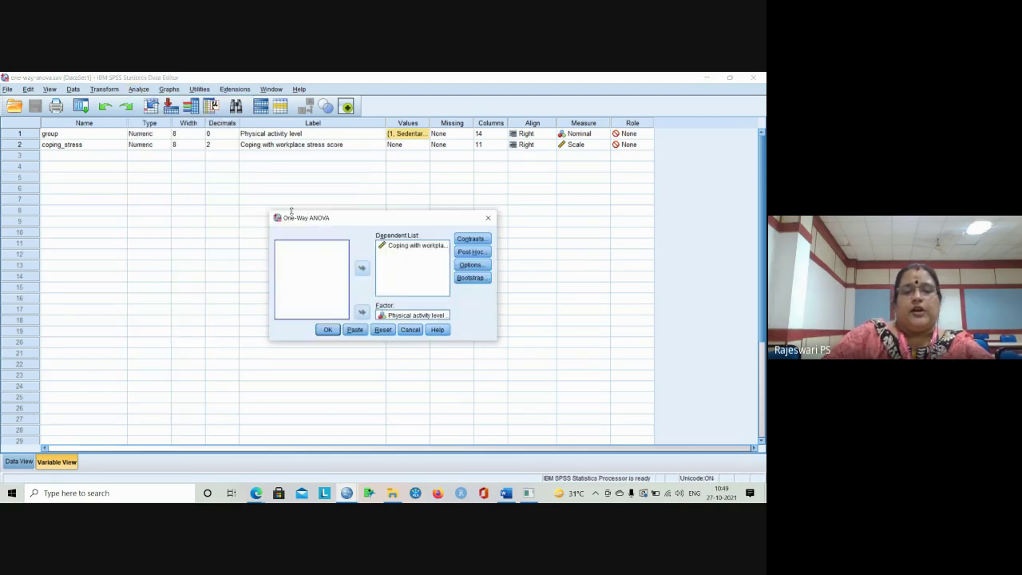
click(488, 217)
click(140, 89)
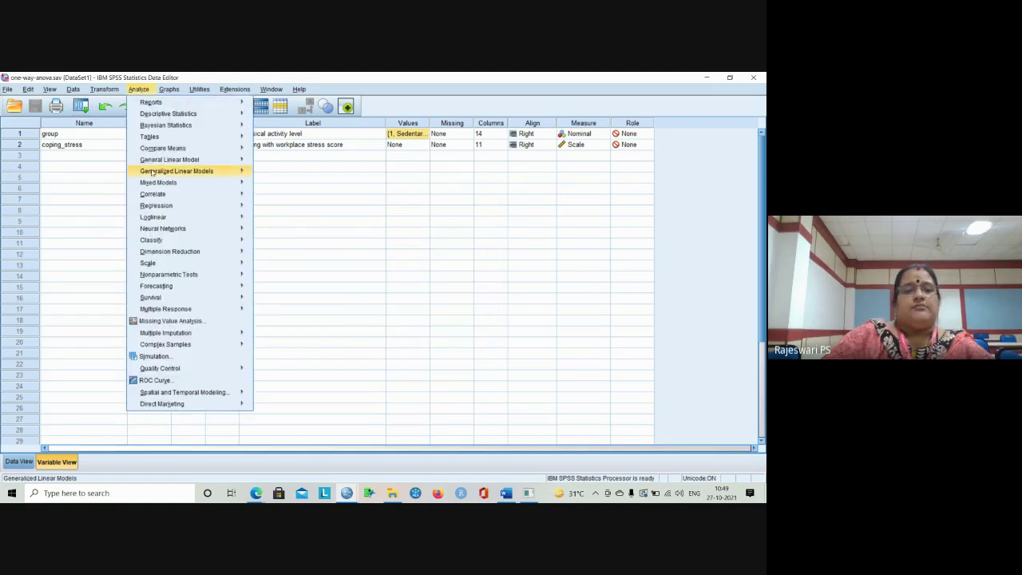
mouse_move(152, 171)
mouse_move(201, 163)
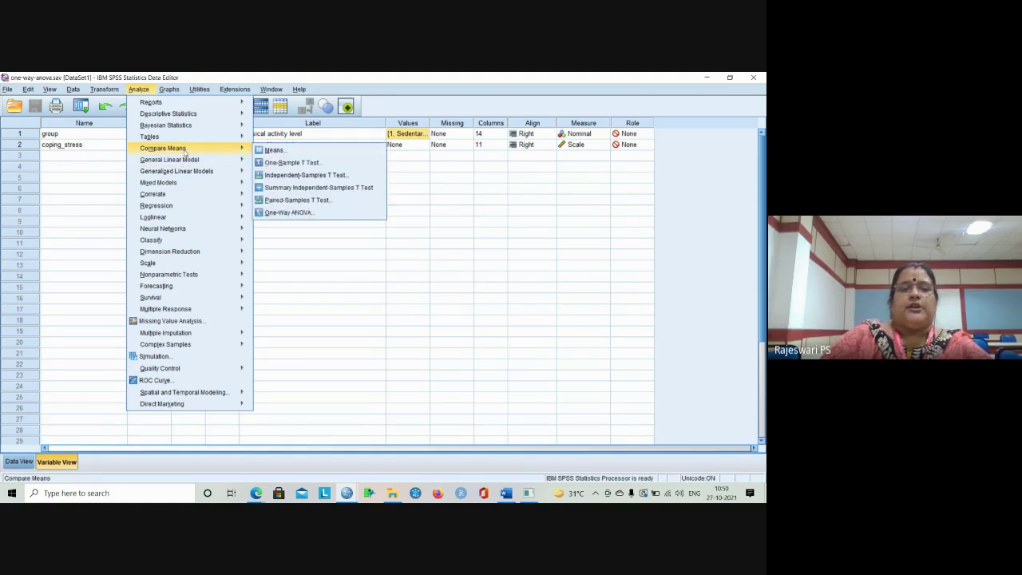
click(278, 211)
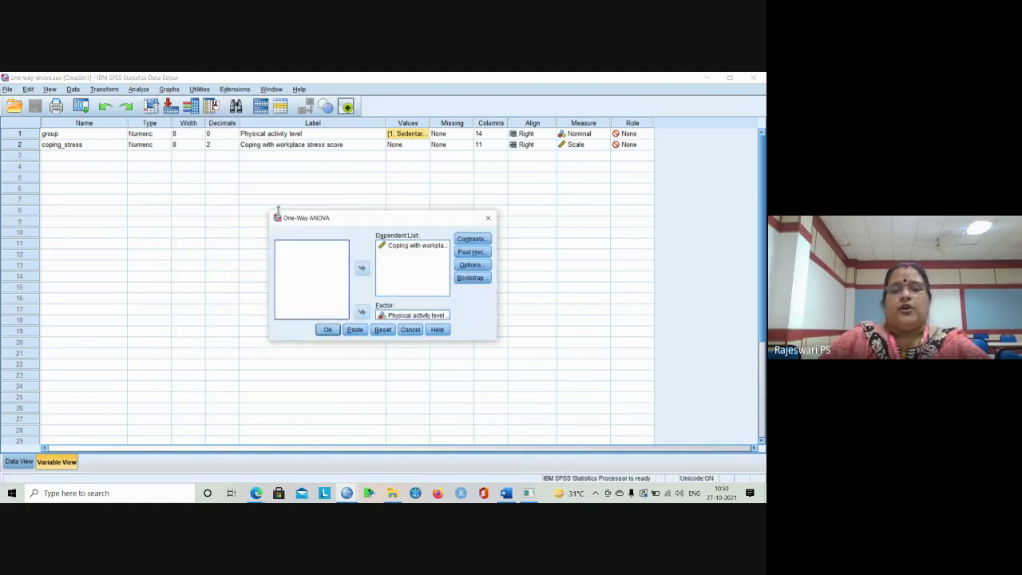
click(487, 218)
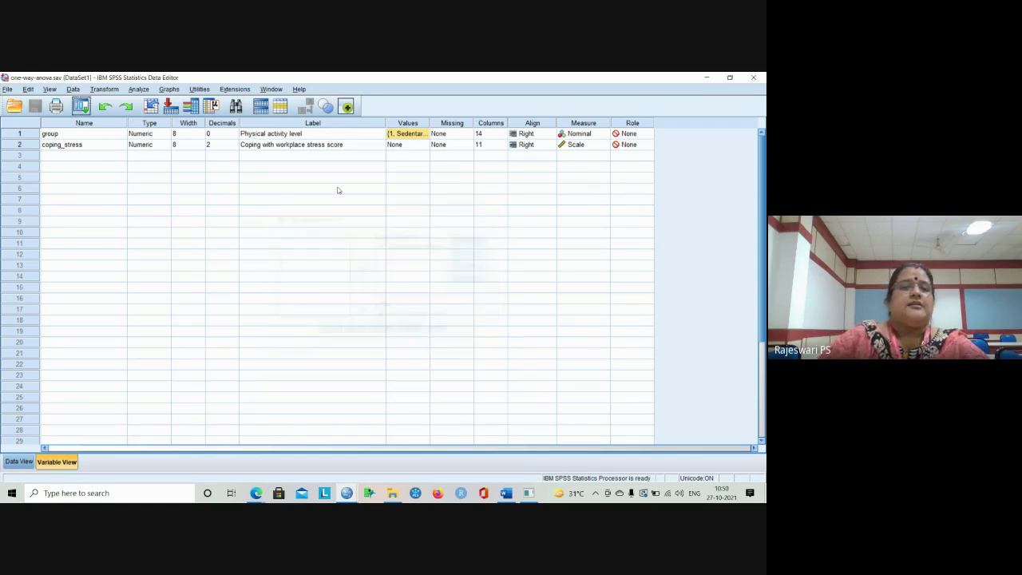
Reset the One-Way ANOVA setup and assign Coping with workplace stress score as dependent variable and Physical activity level as factor.
click(138, 89)
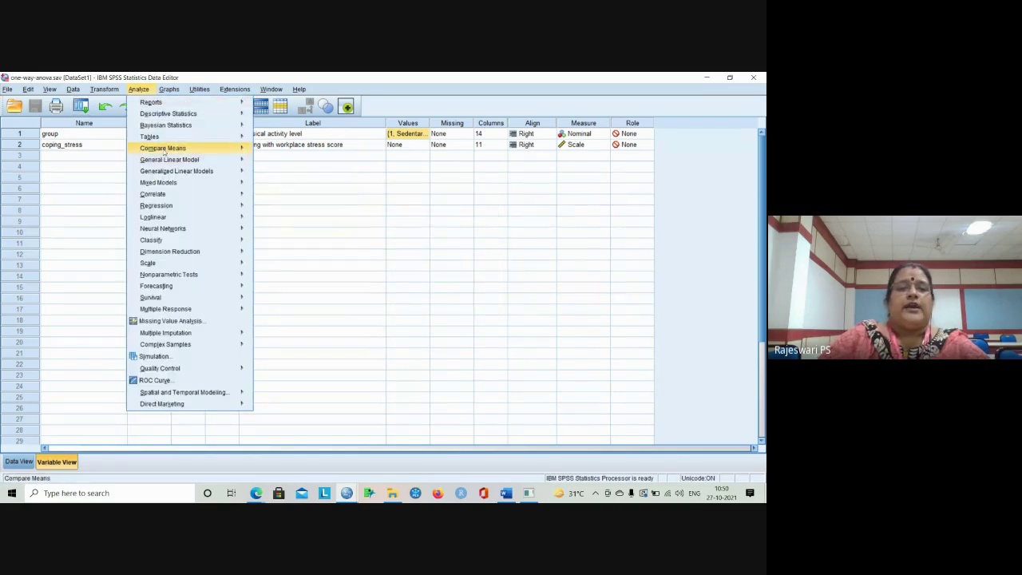
mouse_move(164, 152)
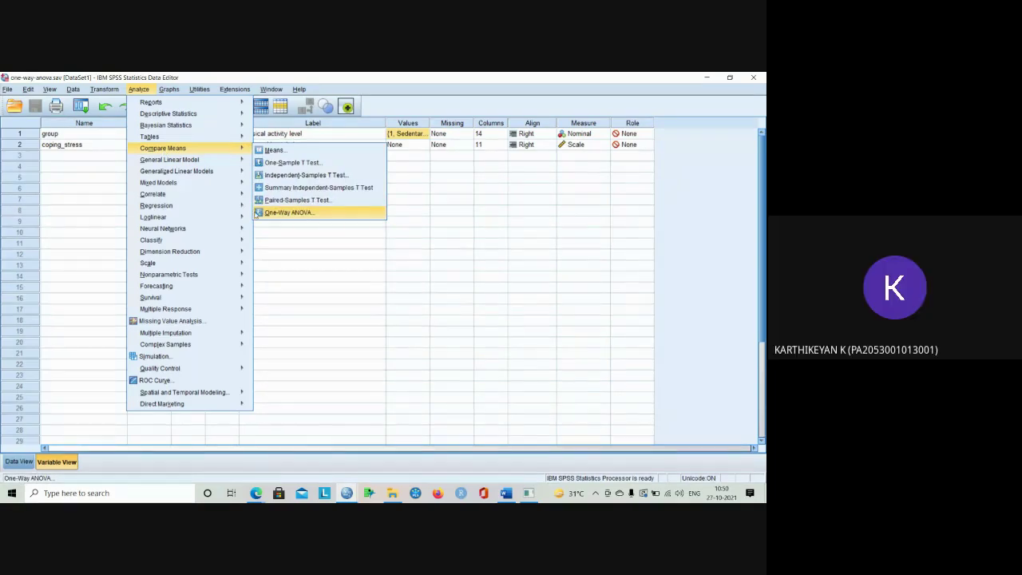
click(273, 213)
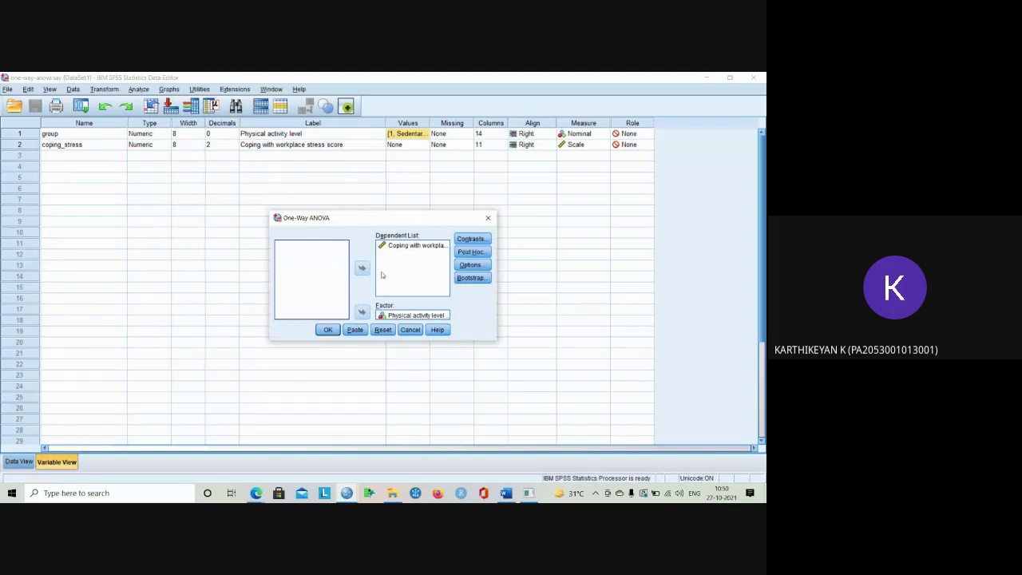
click(383, 332)
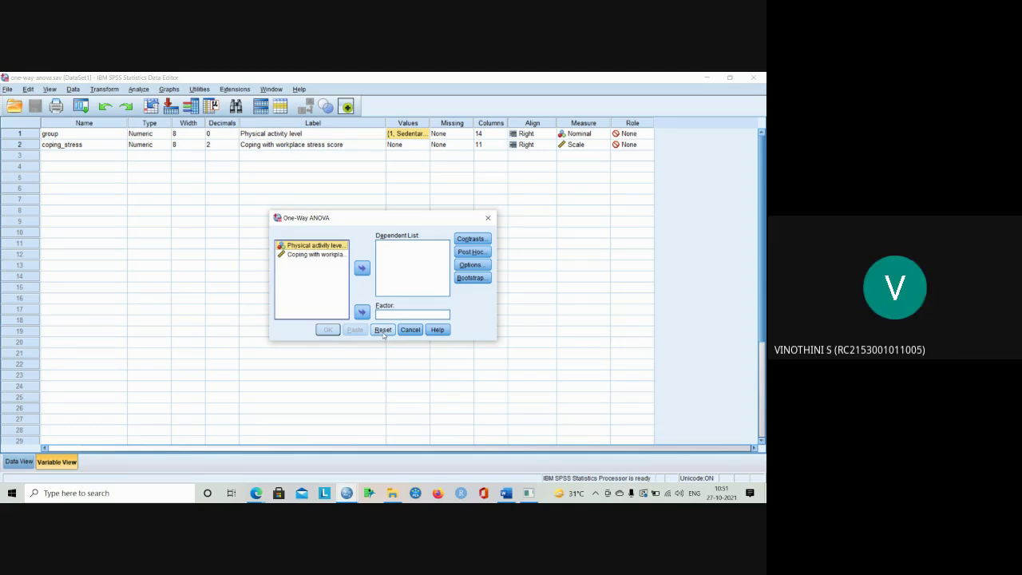
click(313, 253)
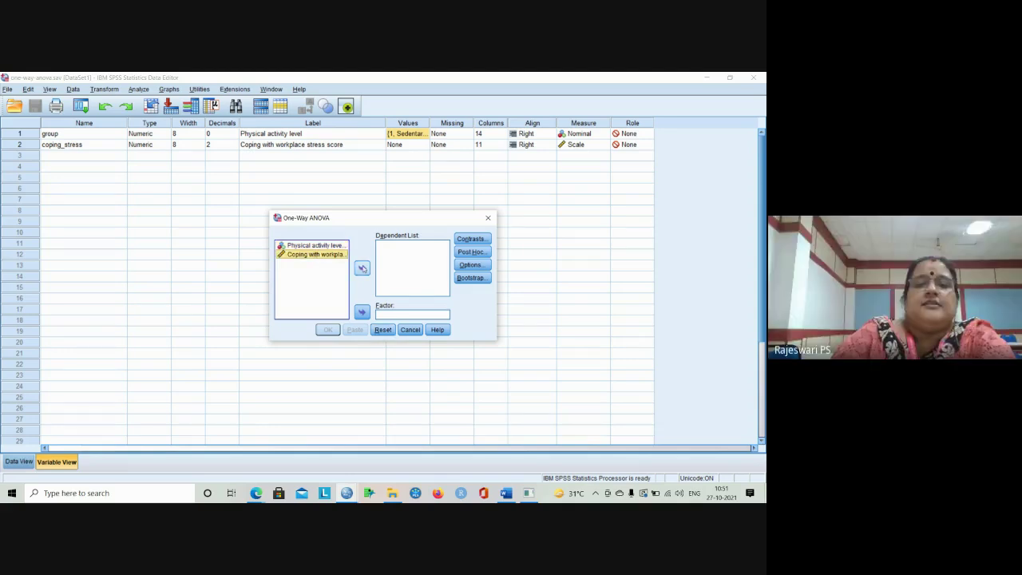
click(362, 268)
click(338, 247)
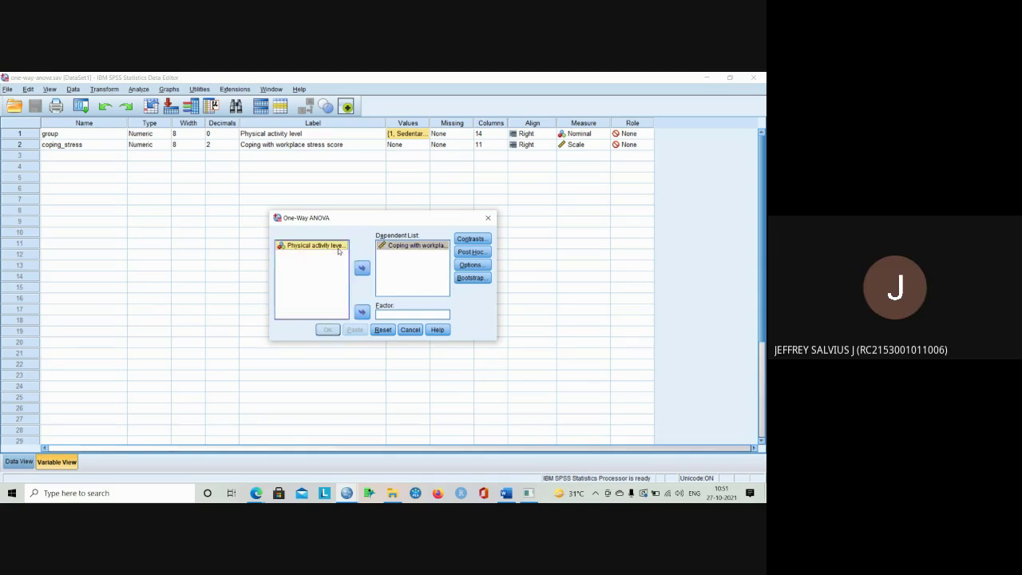
click(362, 312)
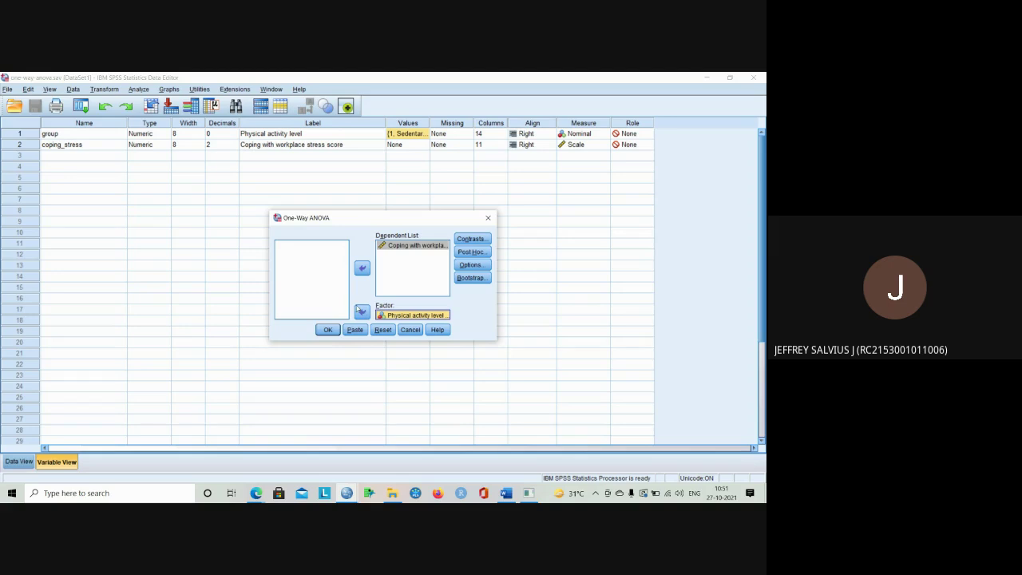
Leave the One-Way ANOVA contrasts undefined and select Tukey as the post hoc multiple comparison test.
click(488, 243)
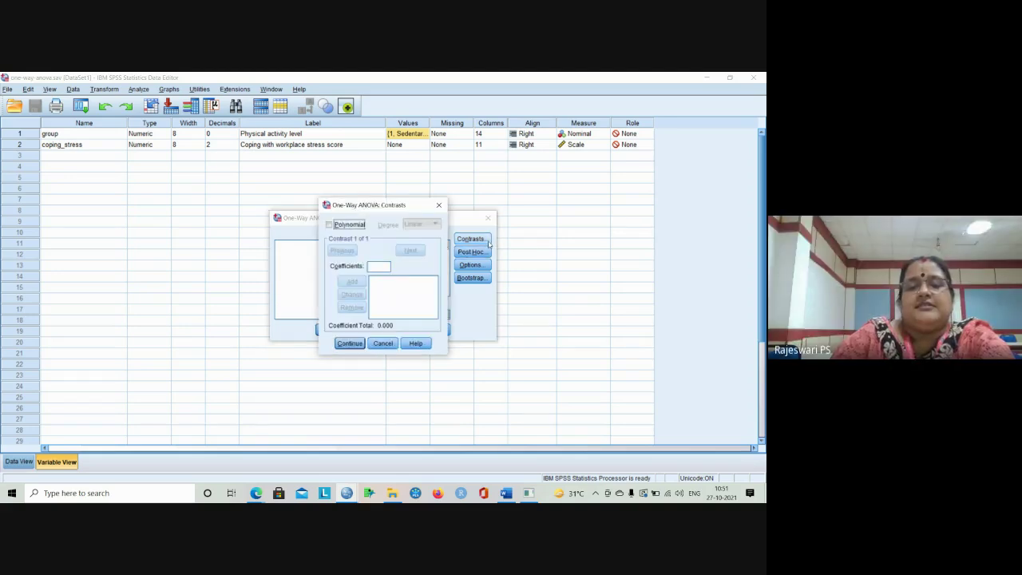
click(338, 346)
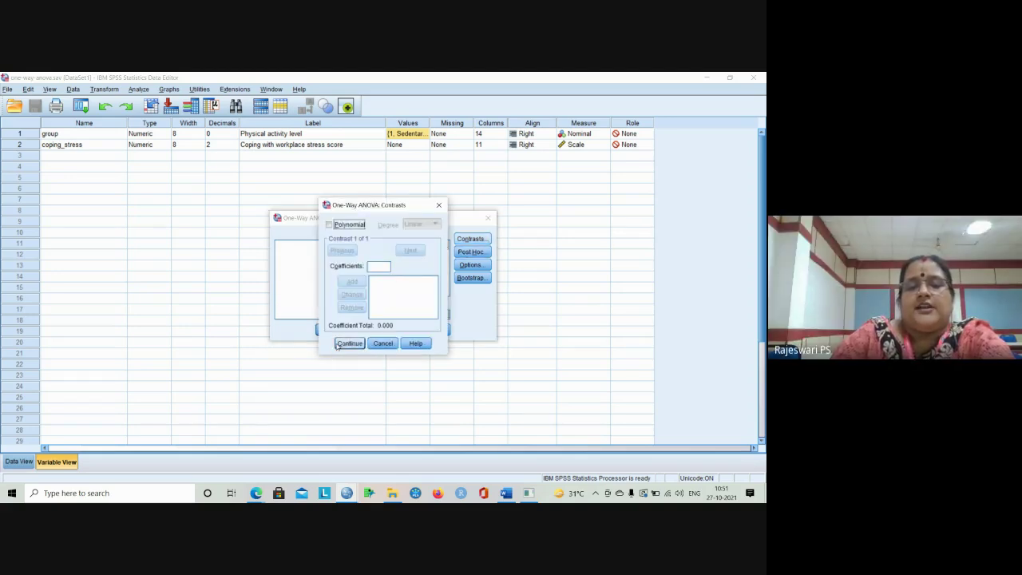
click(463, 250)
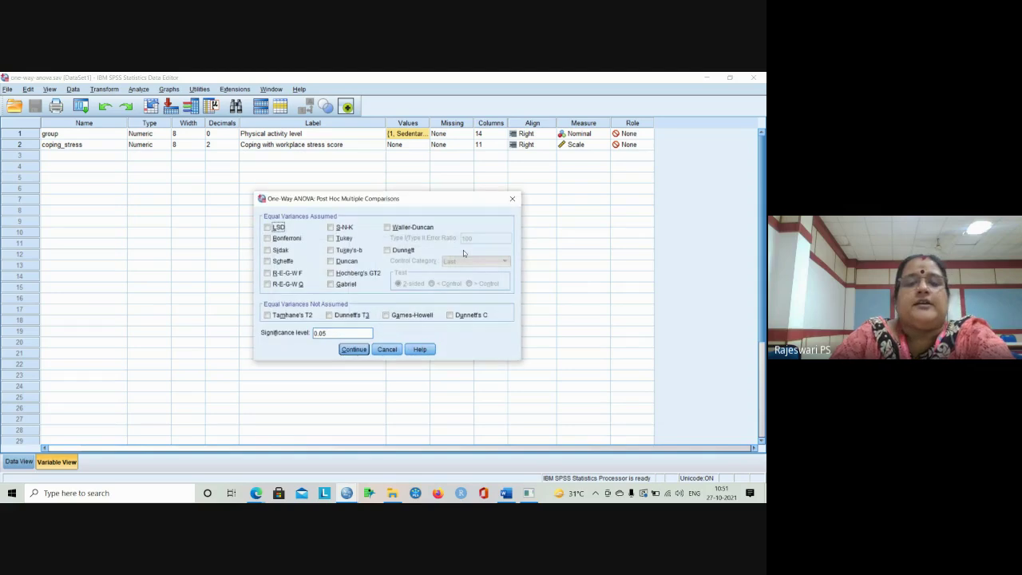
click(342, 239)
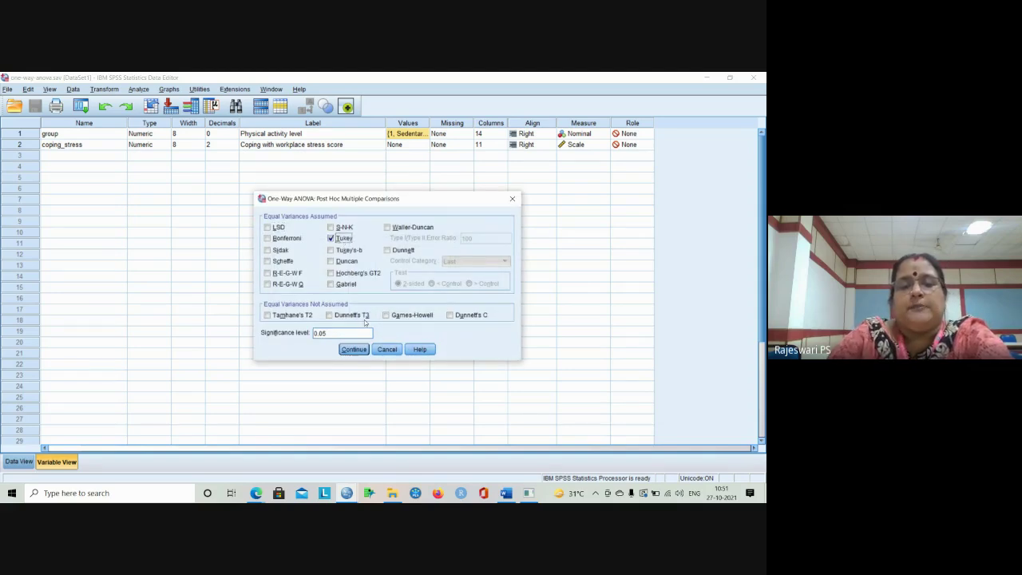
click(356, 351)
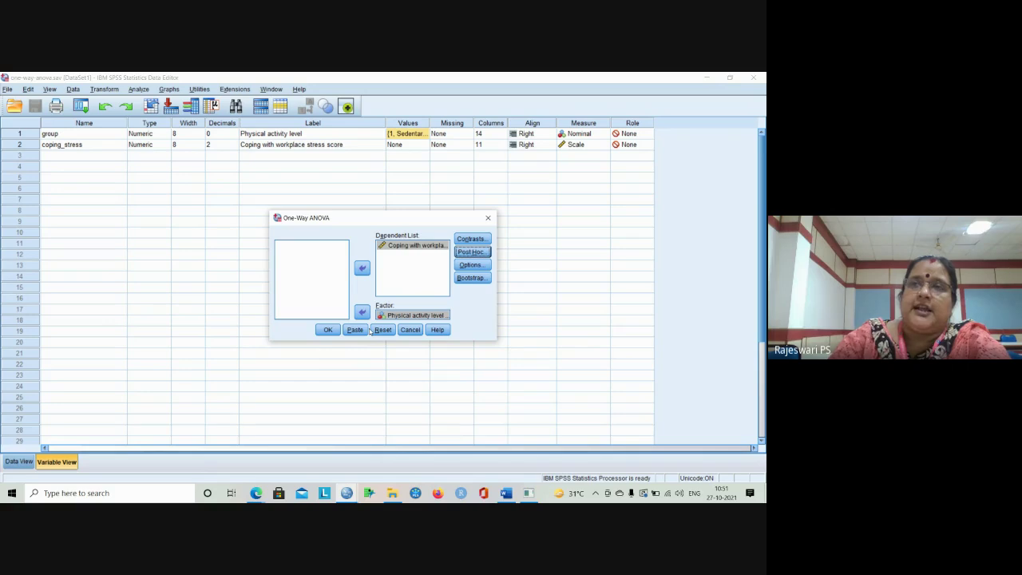
click(471, 252)
click(353, 349)
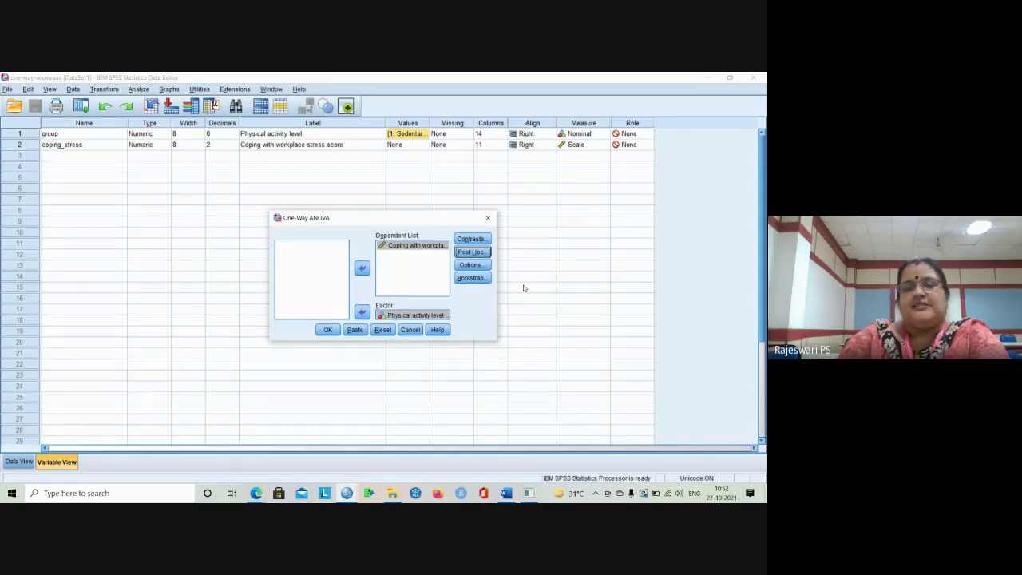
Enable the Homogeneity of variance test in the One-Way ANOVA options.
click(479, 265)
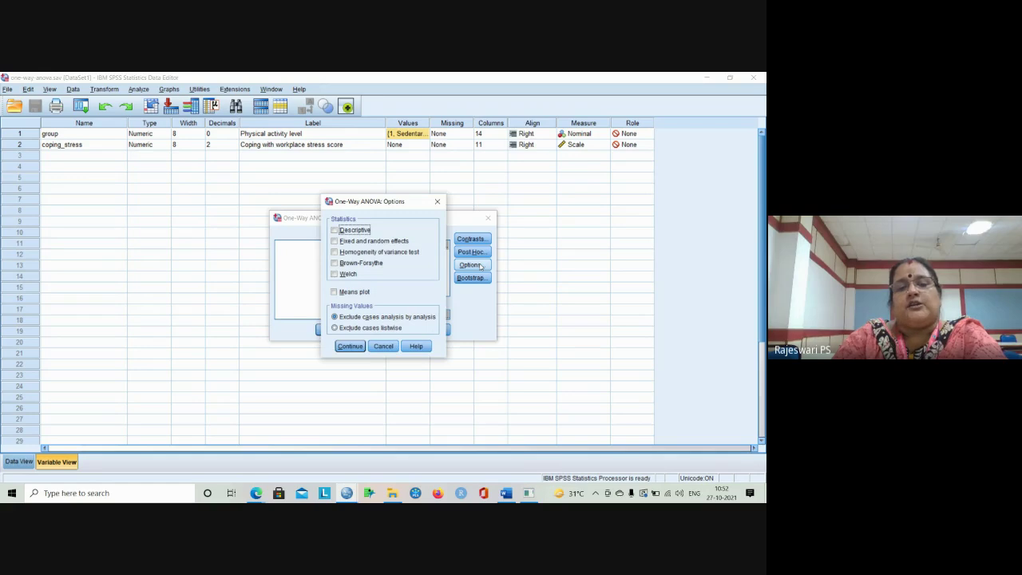
click(411, 255)
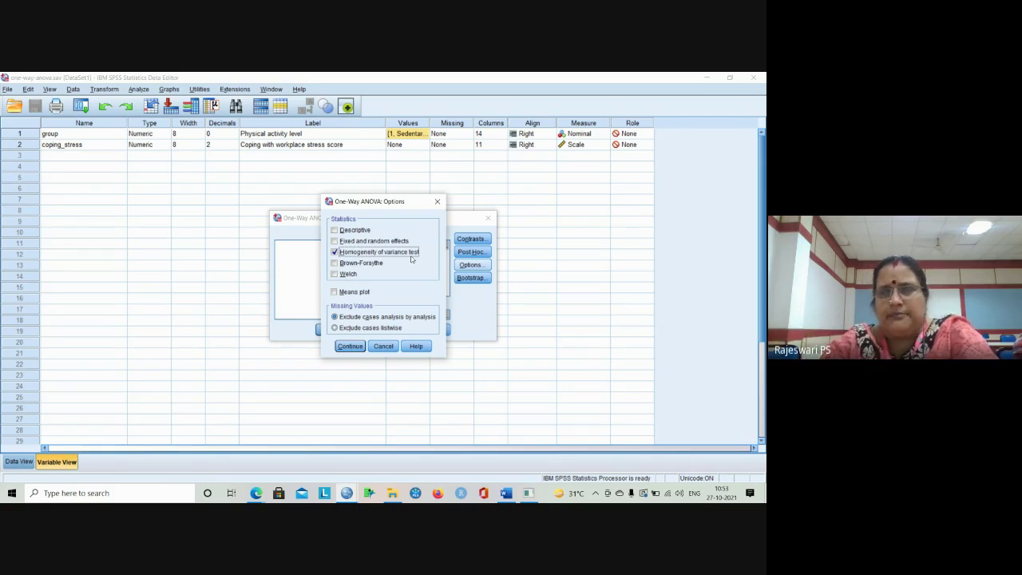
click(343, 346)
click(461, 266)
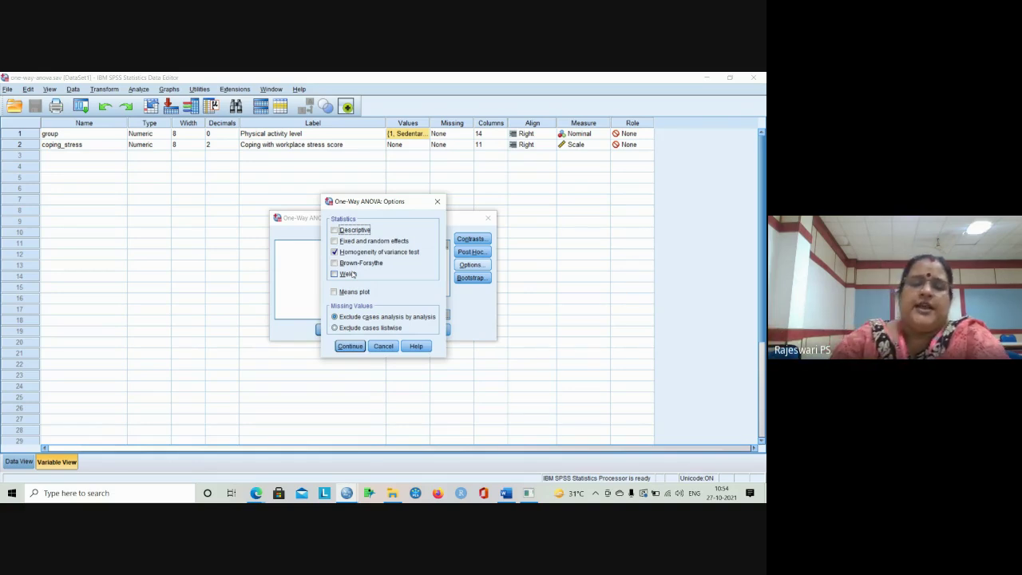
click(348, 347)
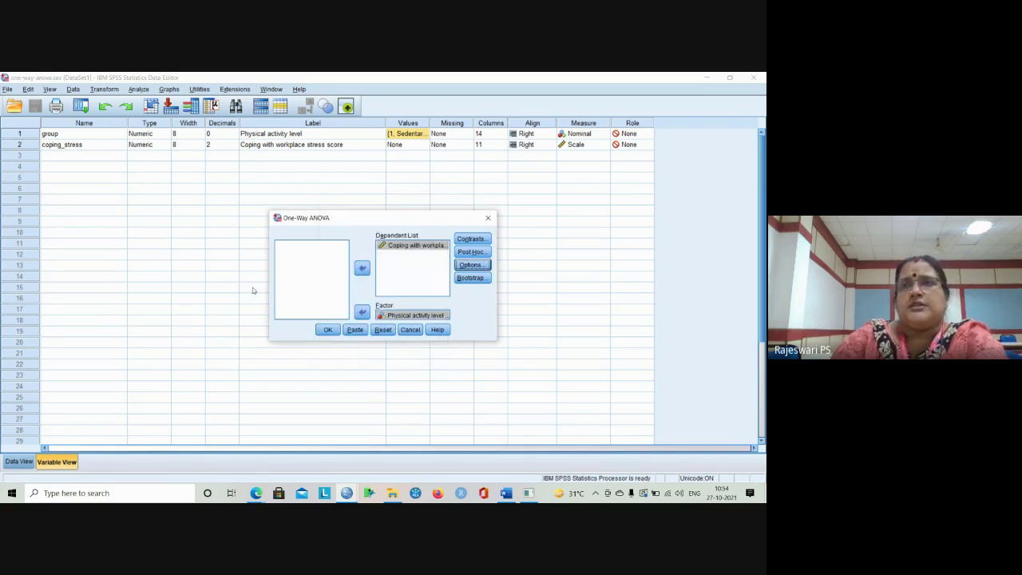
Review the One-Way ANOVA's post hoc comparison and statistics option settings.
click(471, 264)
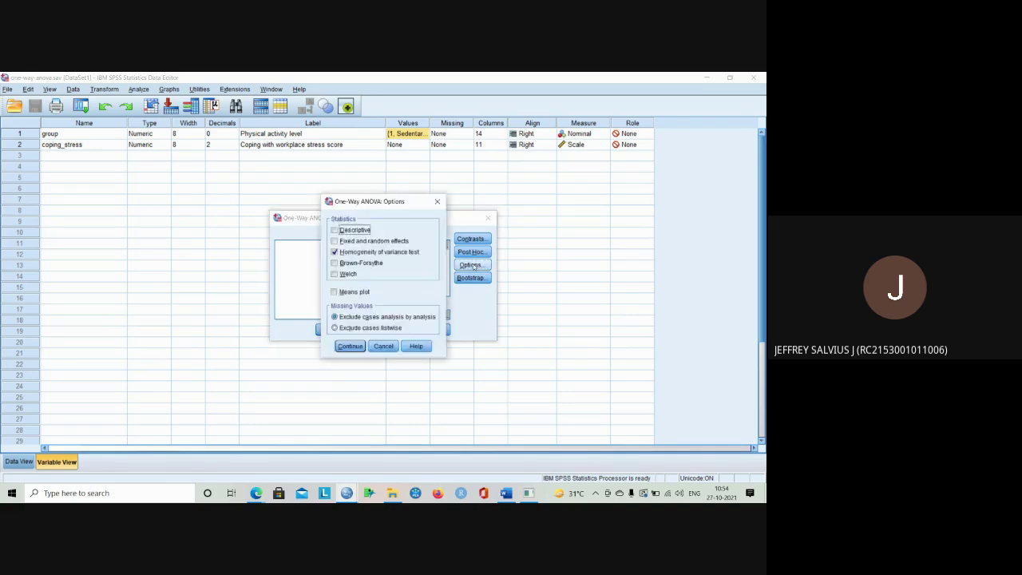
click(437, 201)
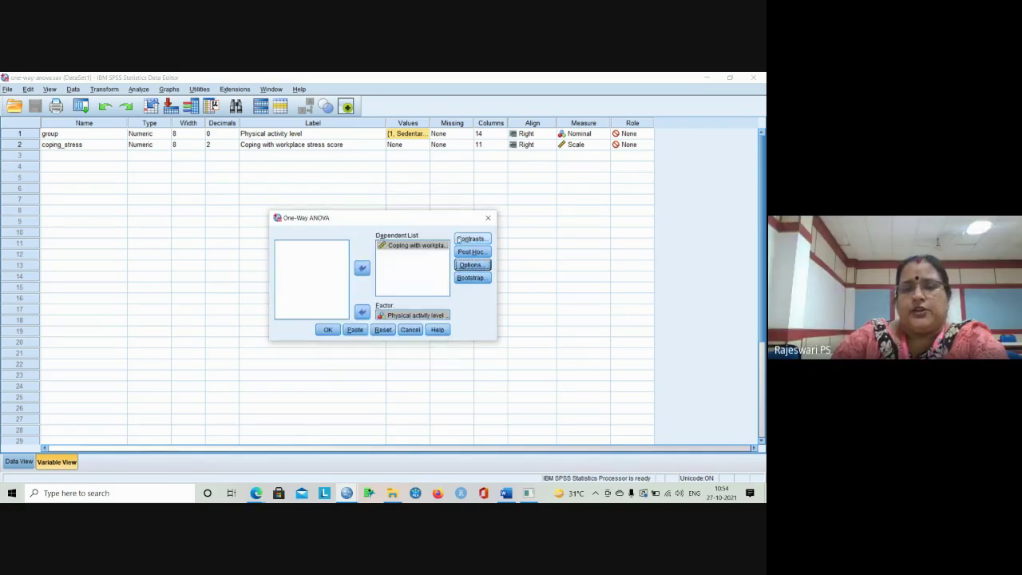
click(471, 252)
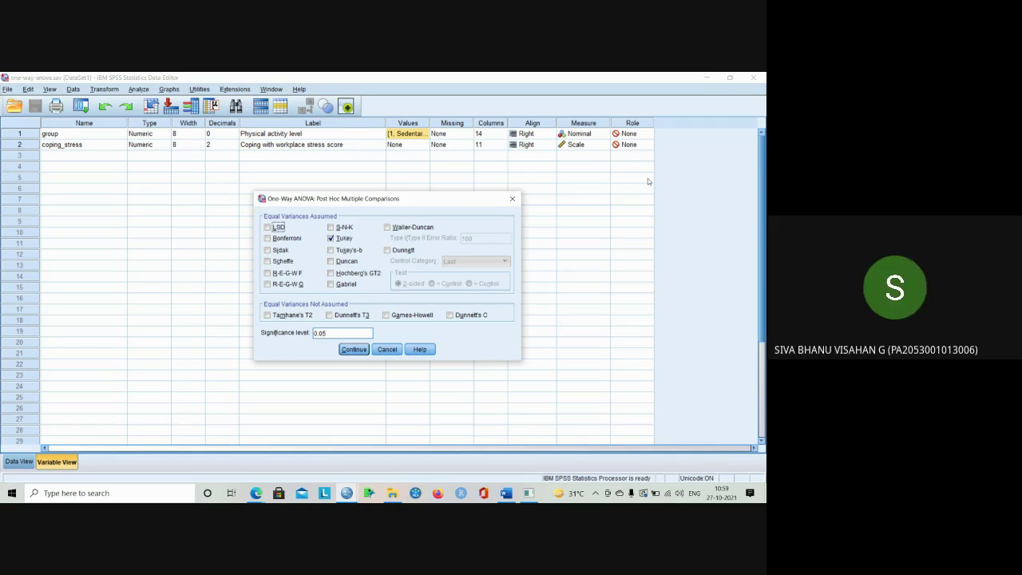
click(354, 348)
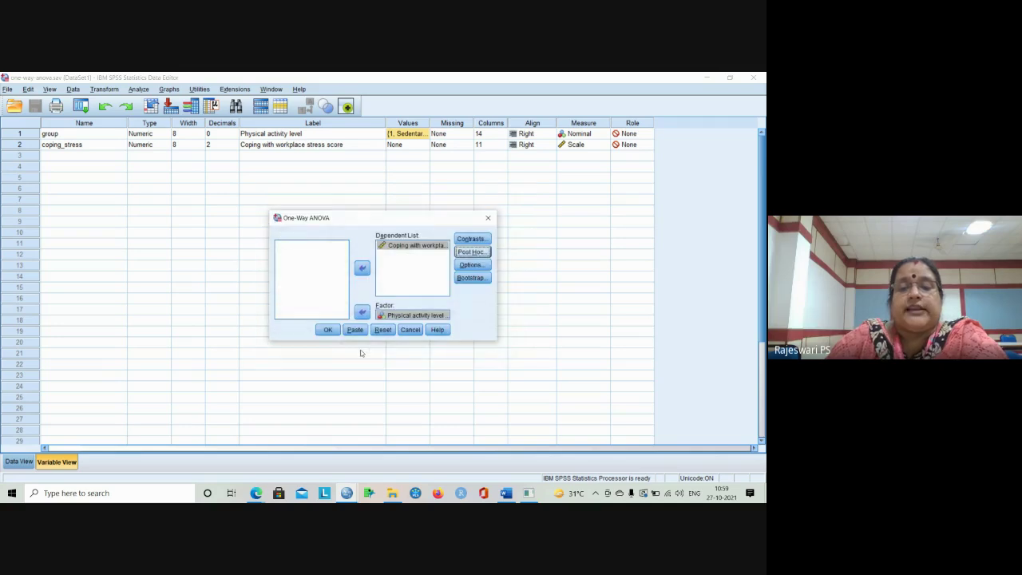
click(481, 267)
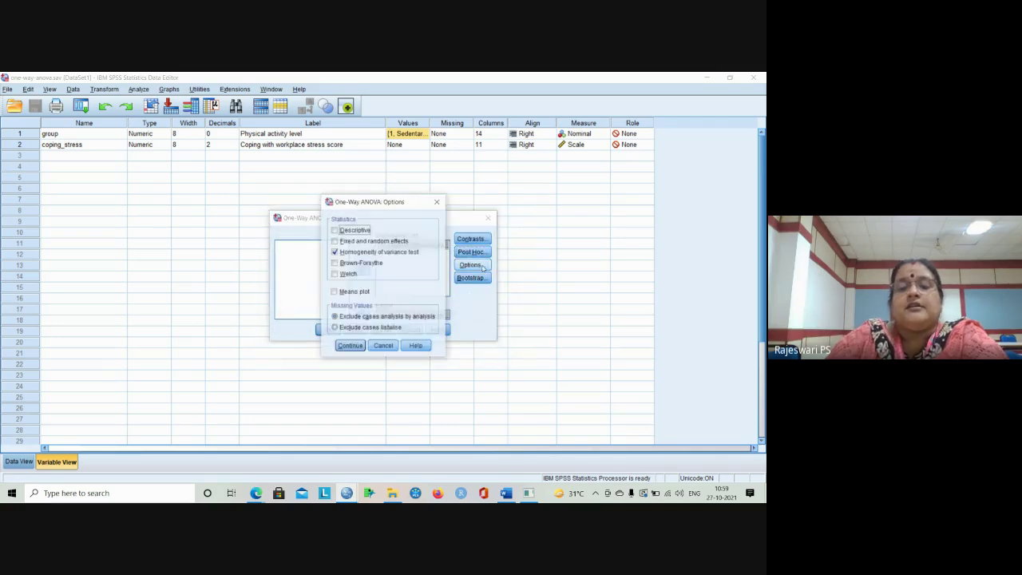
click(437, 201)
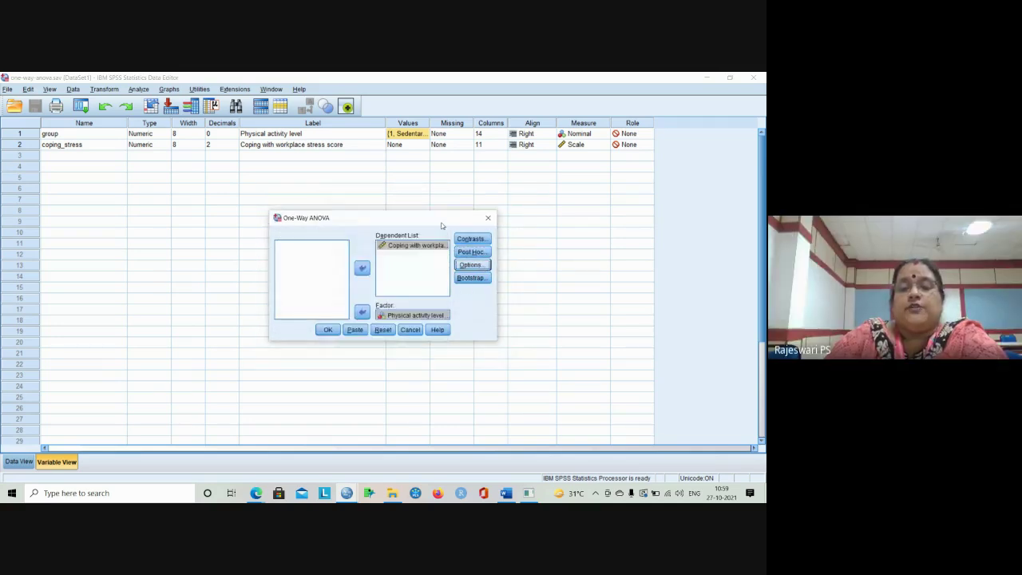
Run the configured one-way ANOVA and close its output window.
click(335, 331)
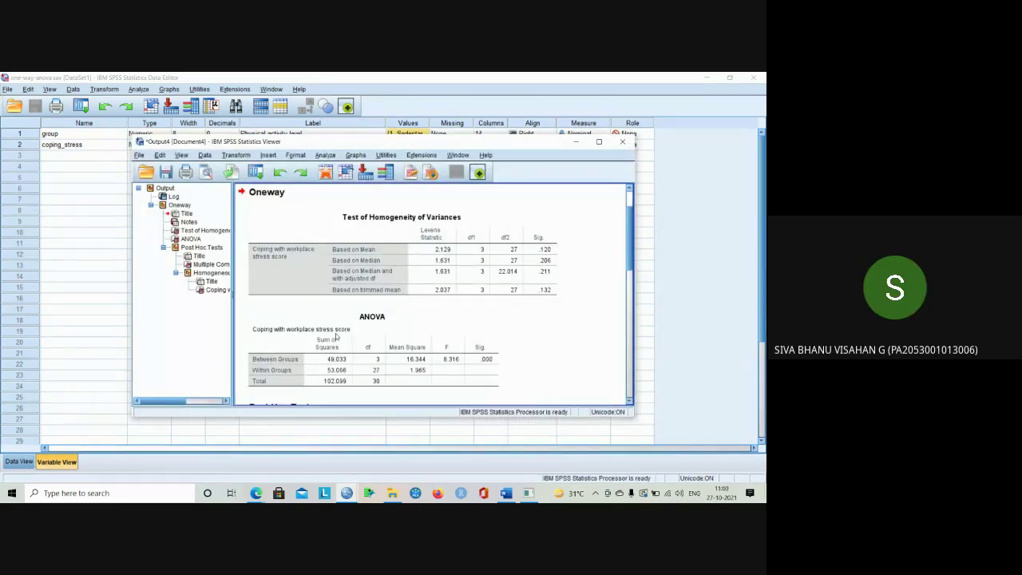
click(621, 141)
click(382, 295)
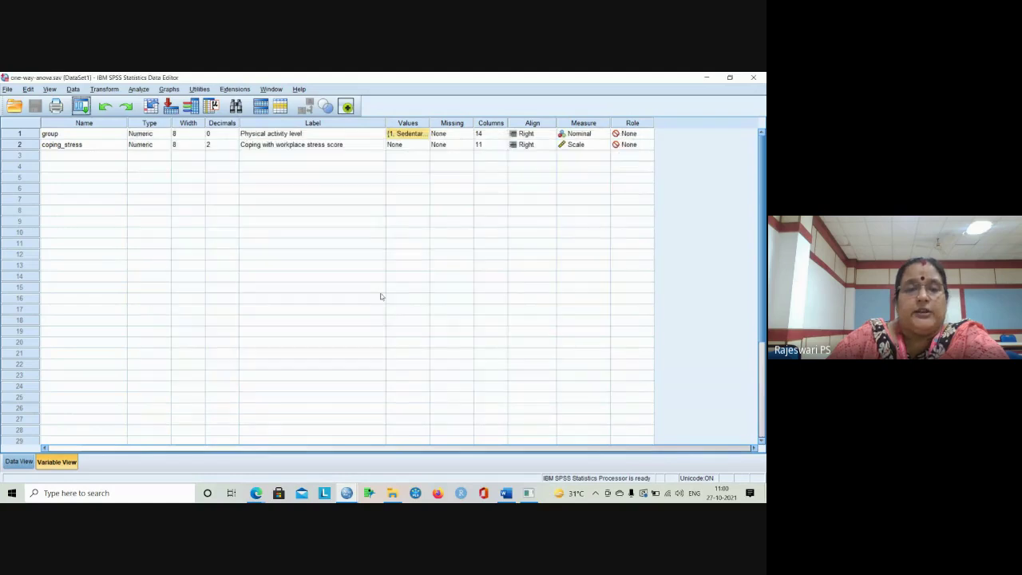
Reopen and reset the One-Way ANOVA setup, assigning Coping with workplace stress score as dependent variable and Physical activity level as factor.
click(141, 90)
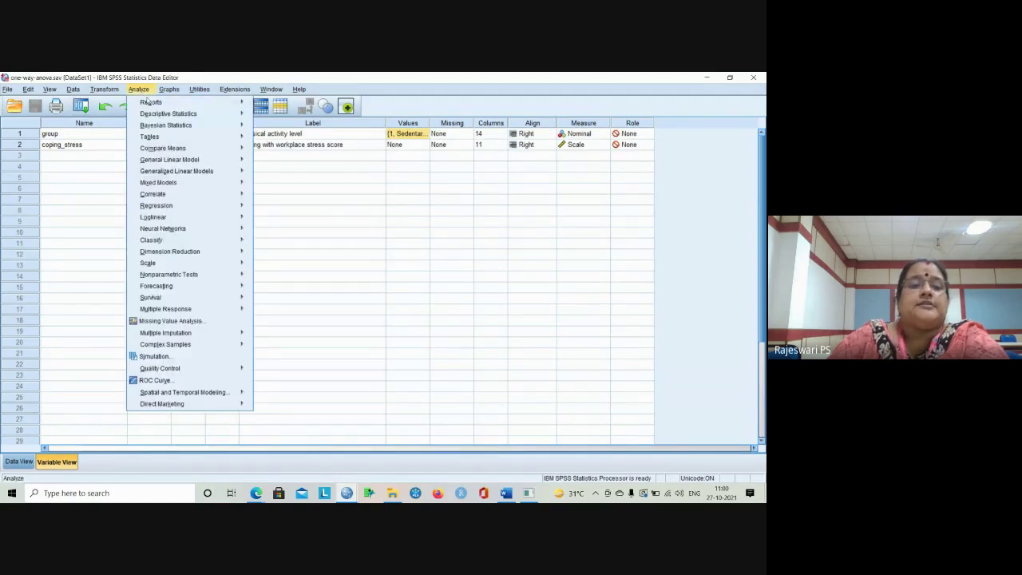
mouse_move(170, 146)
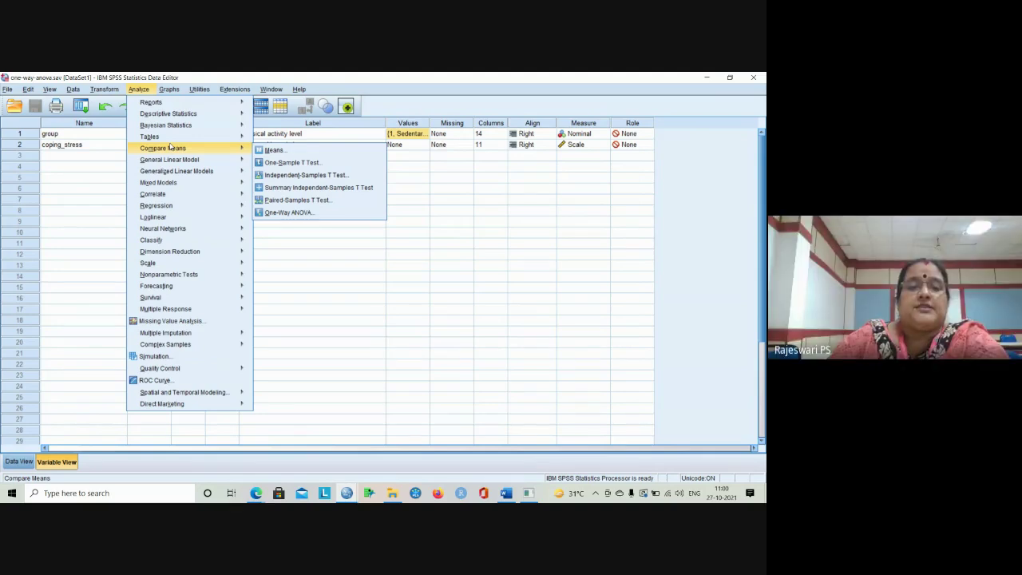
mouse_move(240, 148)
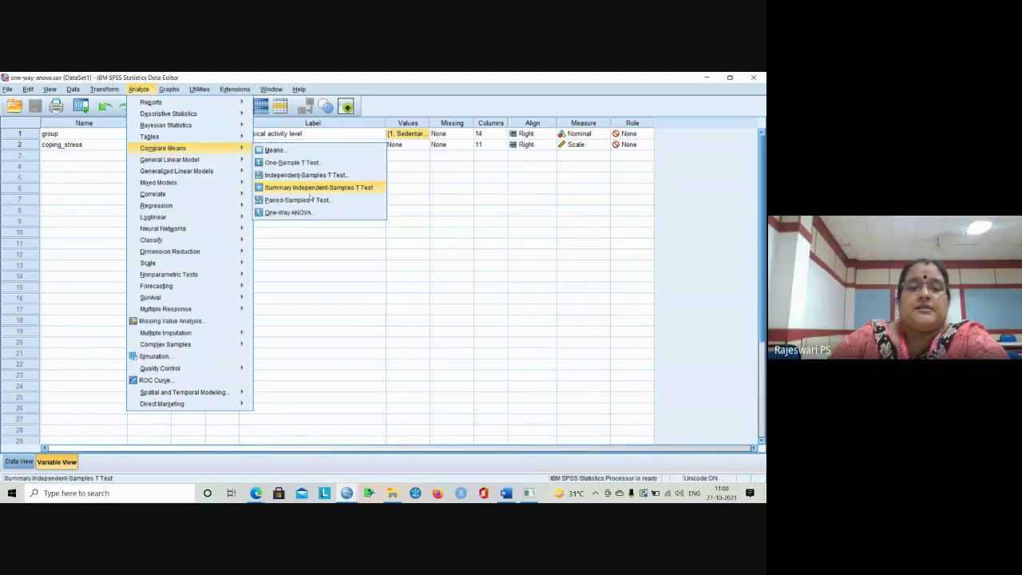
click(312, 214)
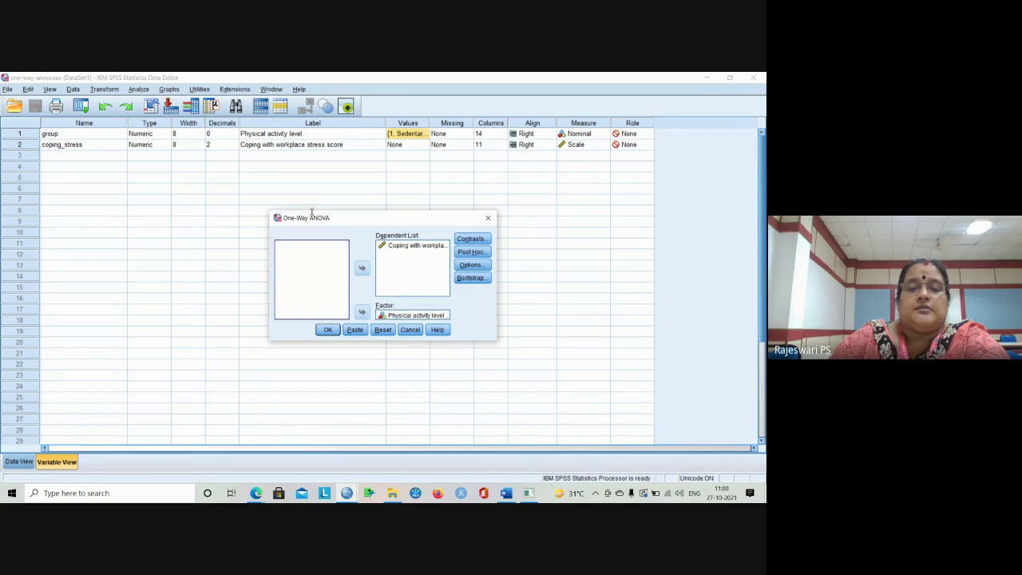
click(382, 329)
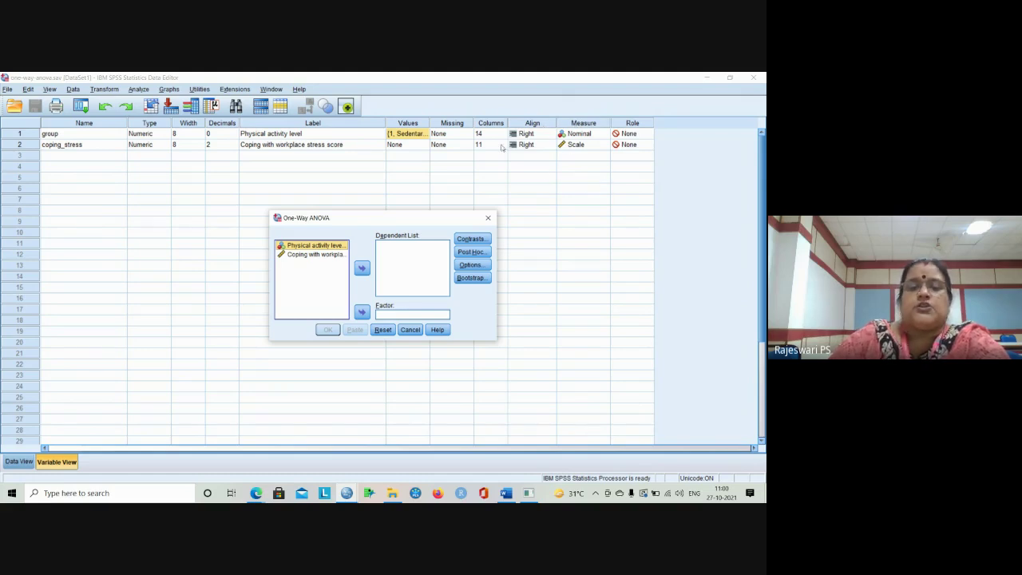
click(332, 255)
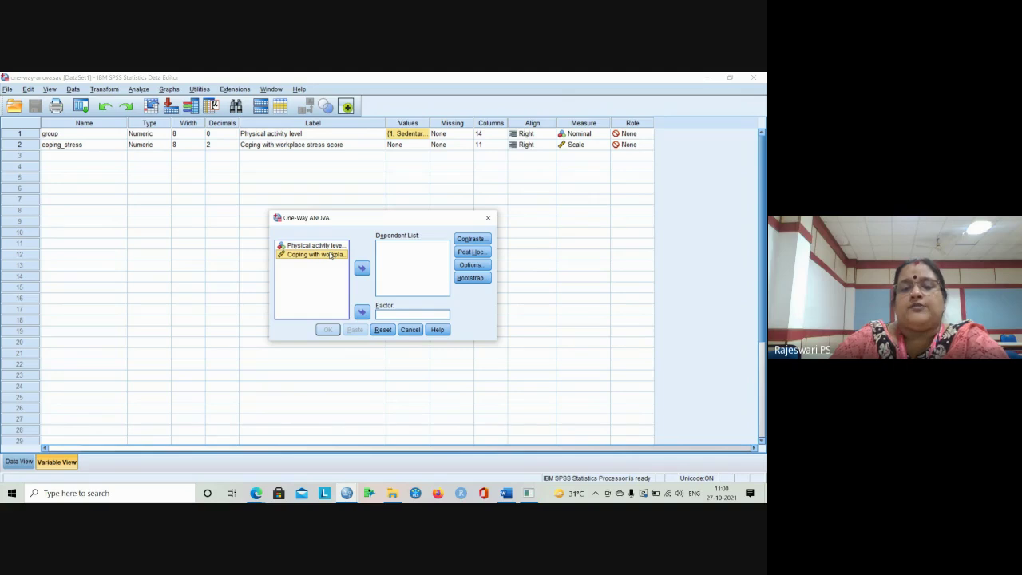
click(363, 267)
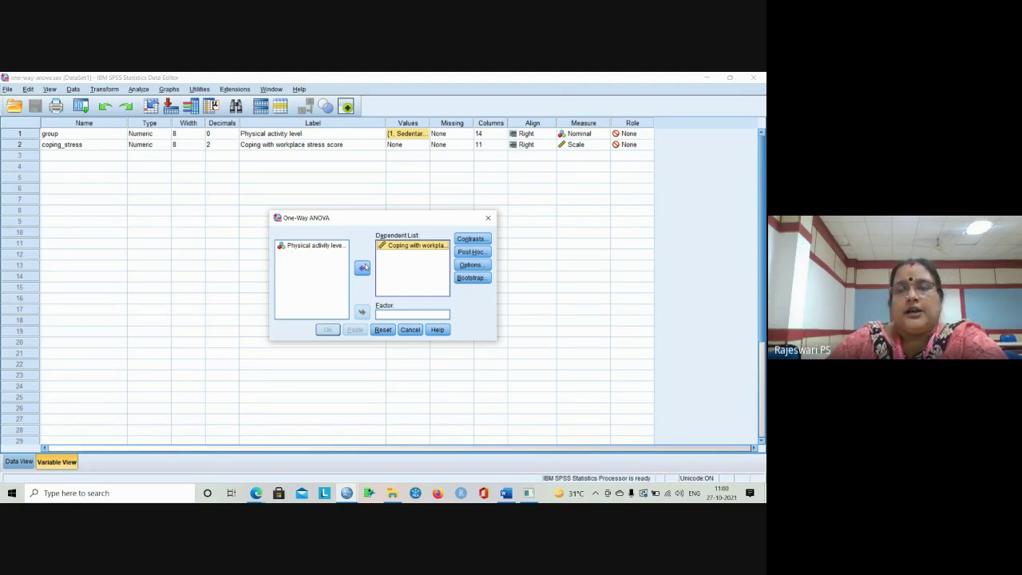
click(314, 248)
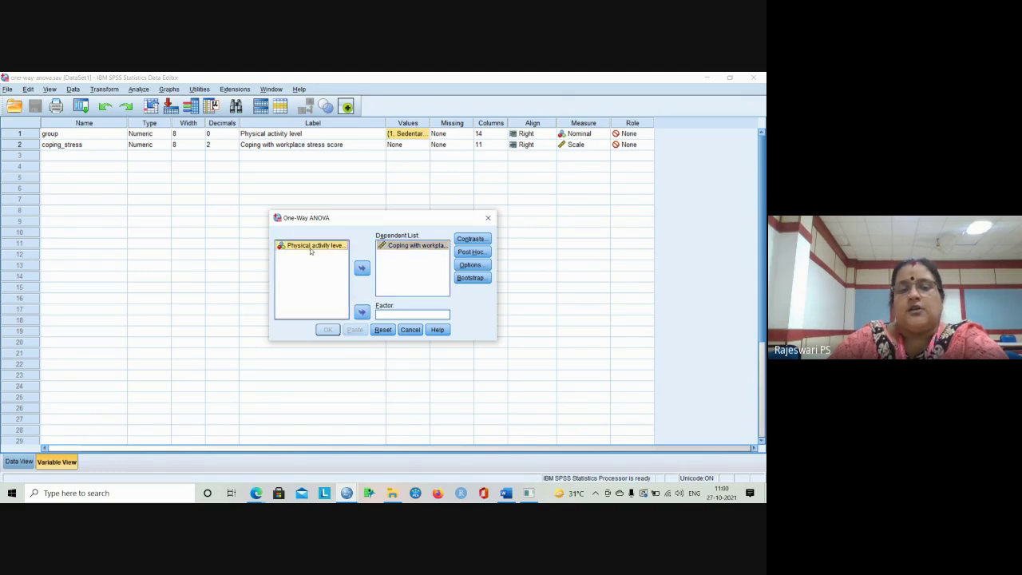
click(362, 313)
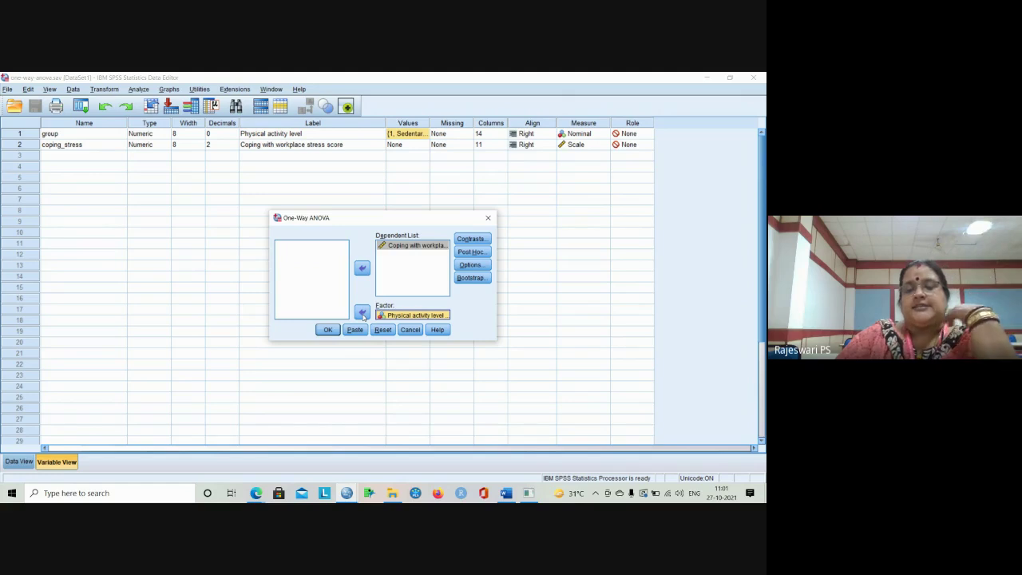
Select Tukey as the post hoc multiple comparison test for the one-way ANOVA.
click(478, 252)
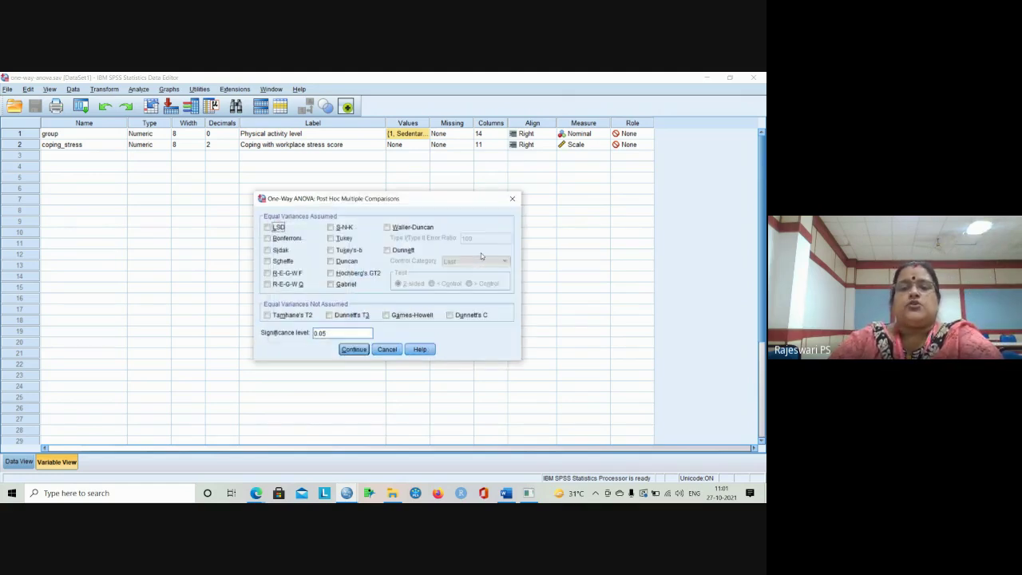
click(344, 239)
click(347, 239)
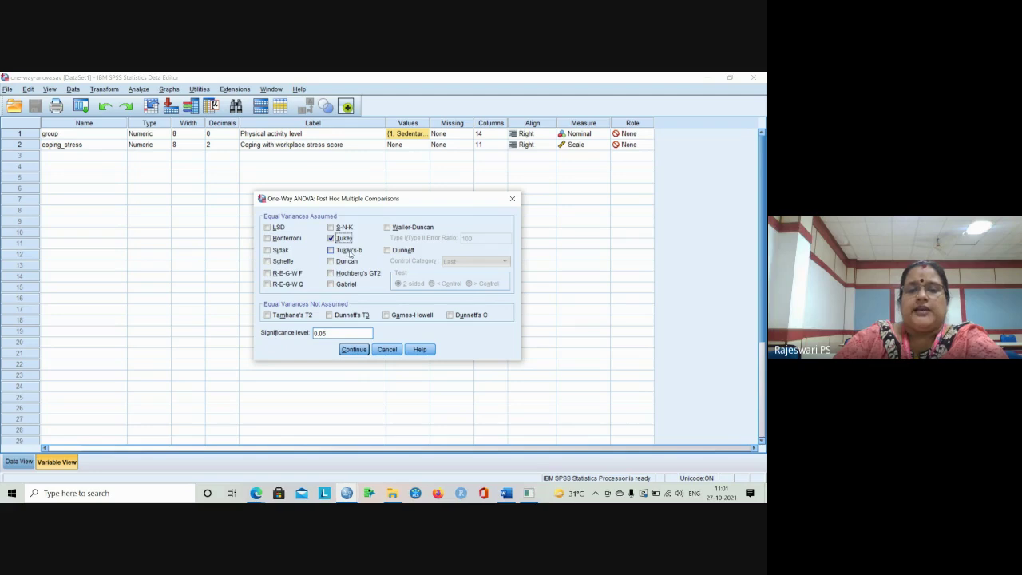
click(354, 349)
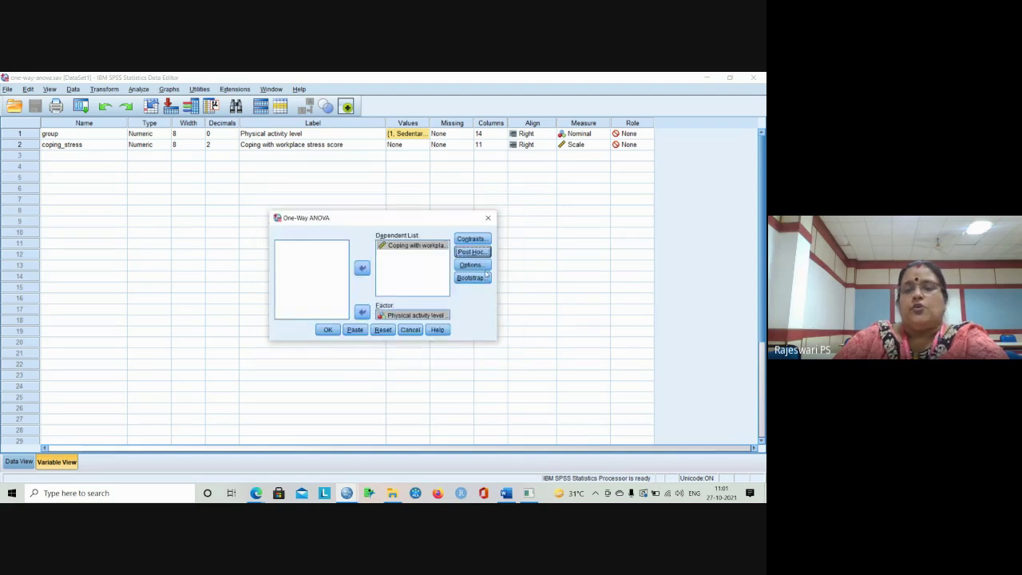
Include the Homogeneity of variance test in the One-Way ANOVA statistics options.
click(481, 268)
click(396, 252)
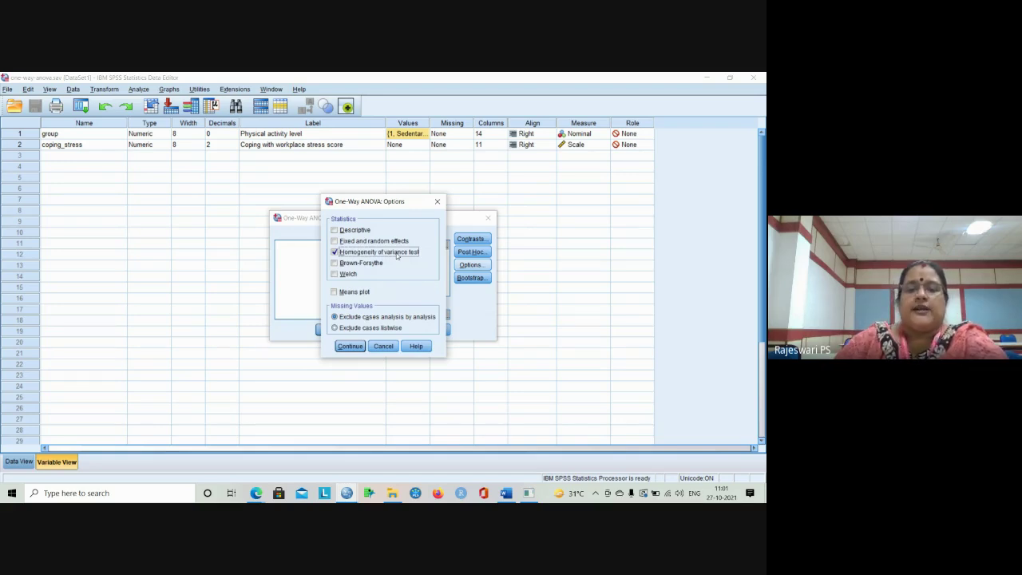
click(361, 348)
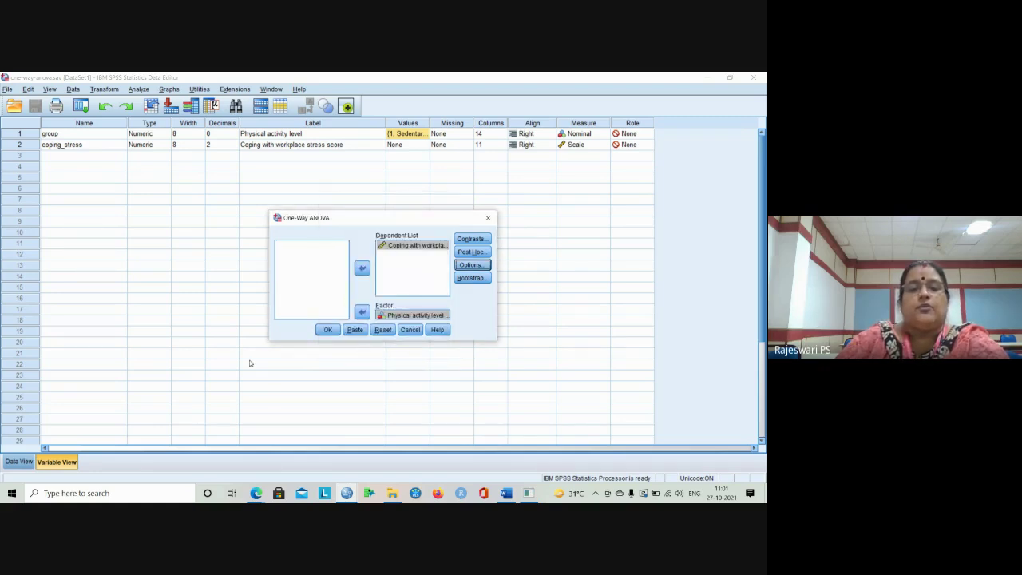
Run the one-way ANOVA and maximize the output window to view its results.
click(329, 331)
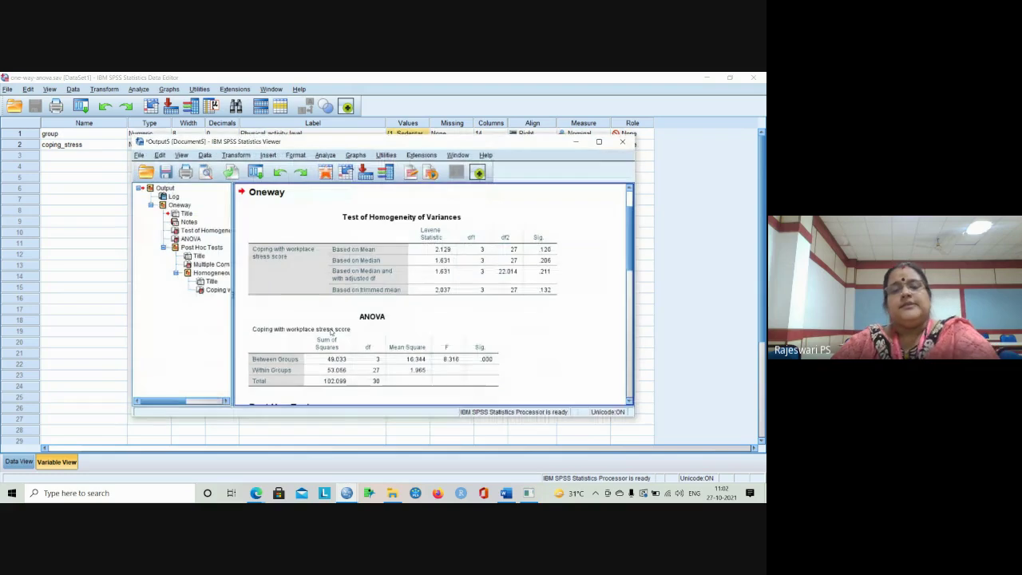
click(598, 141)
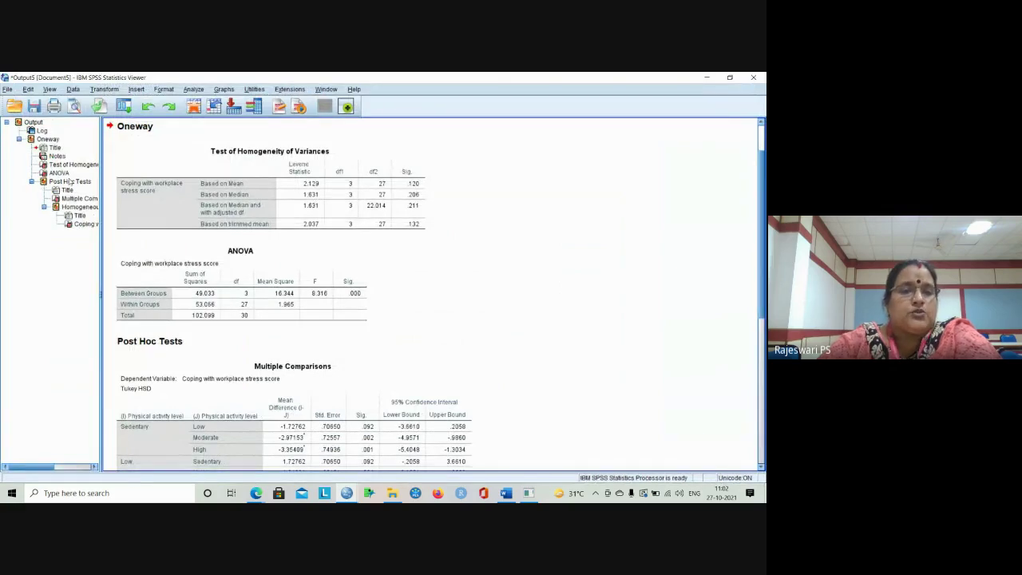
scroll(48, 183, down, 5)
scroll(24, 195, up, 8)
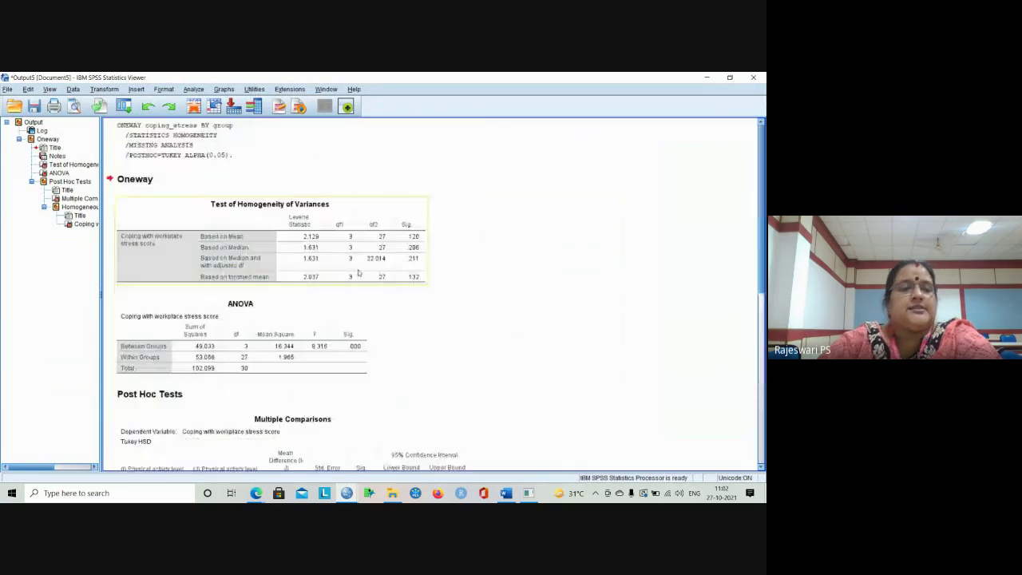
Examine the significance values in the Test of Homogeneity of Variances table and the between-groups result in the ANOVA table.
click(66, 166)
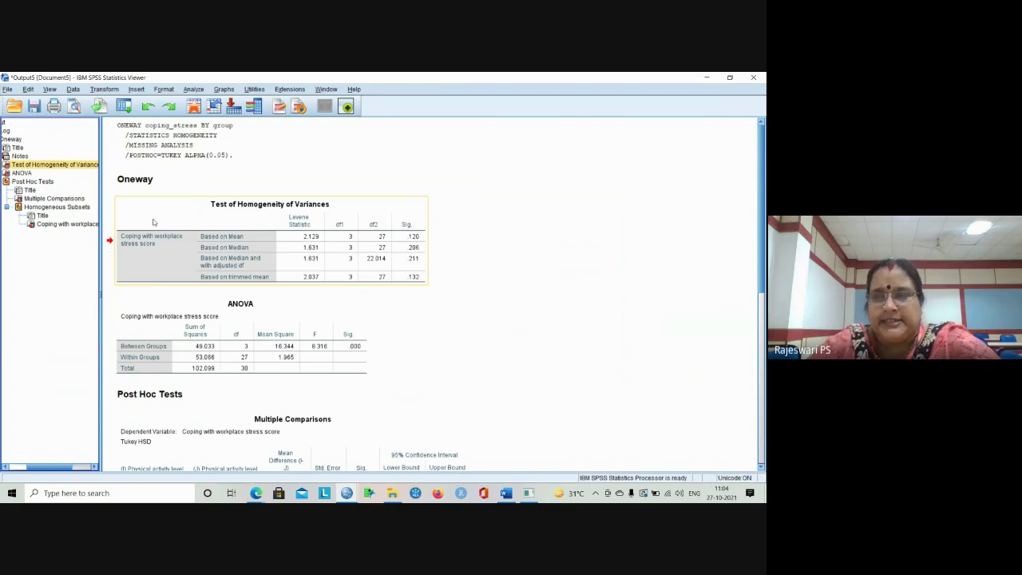
click(423, 281)
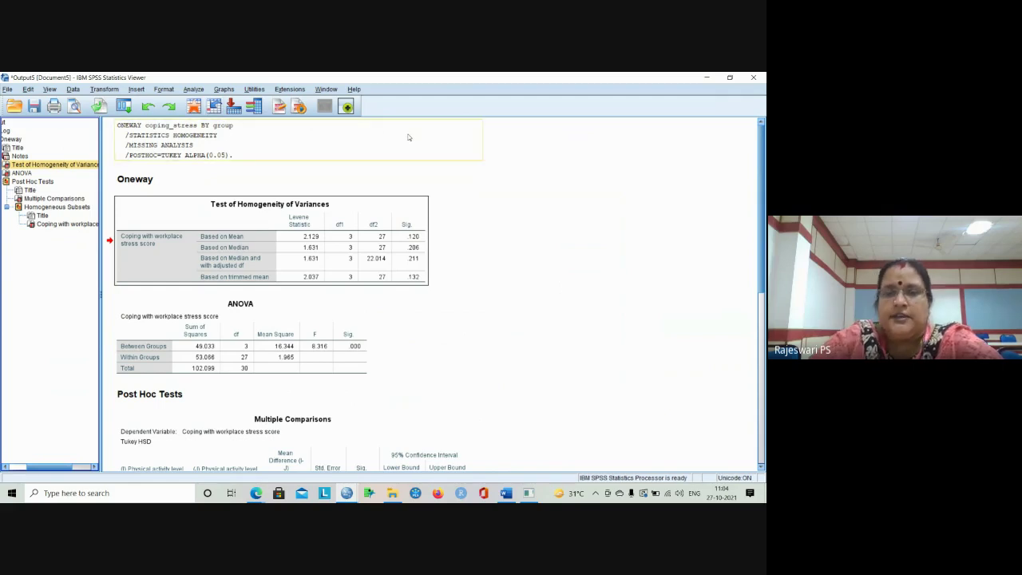
click(427, 253)
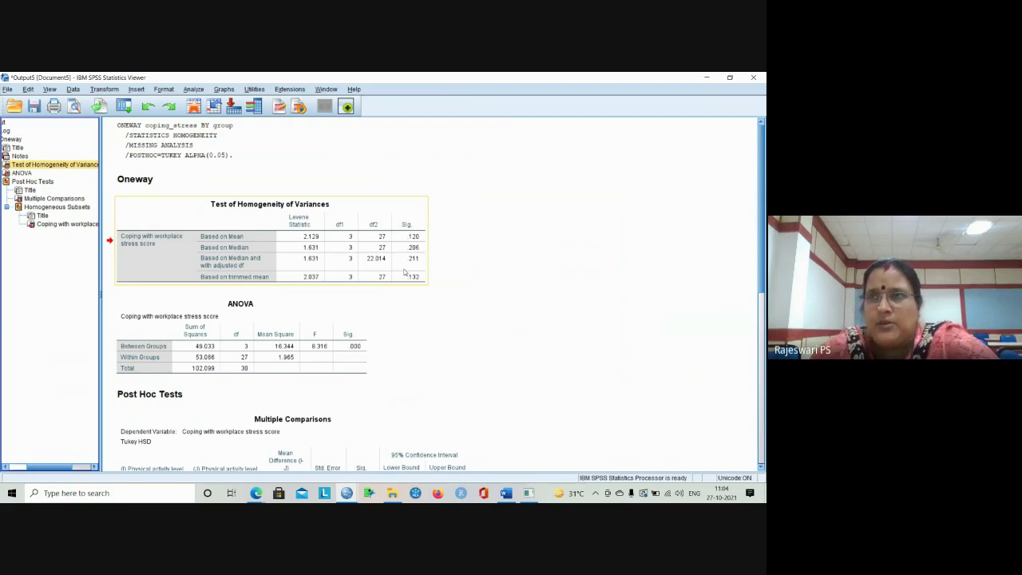
click(405, 273)
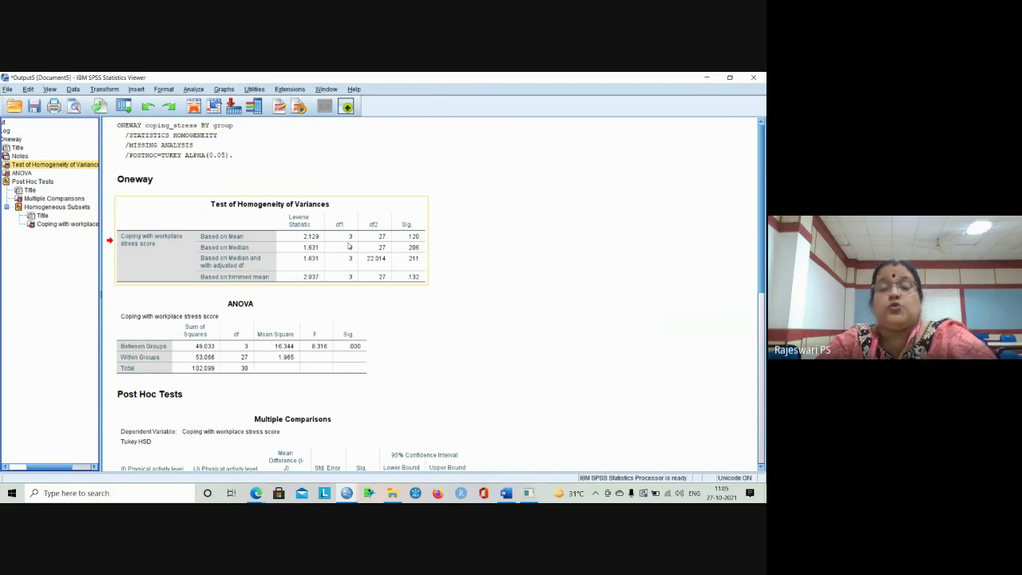
click(407, 271)
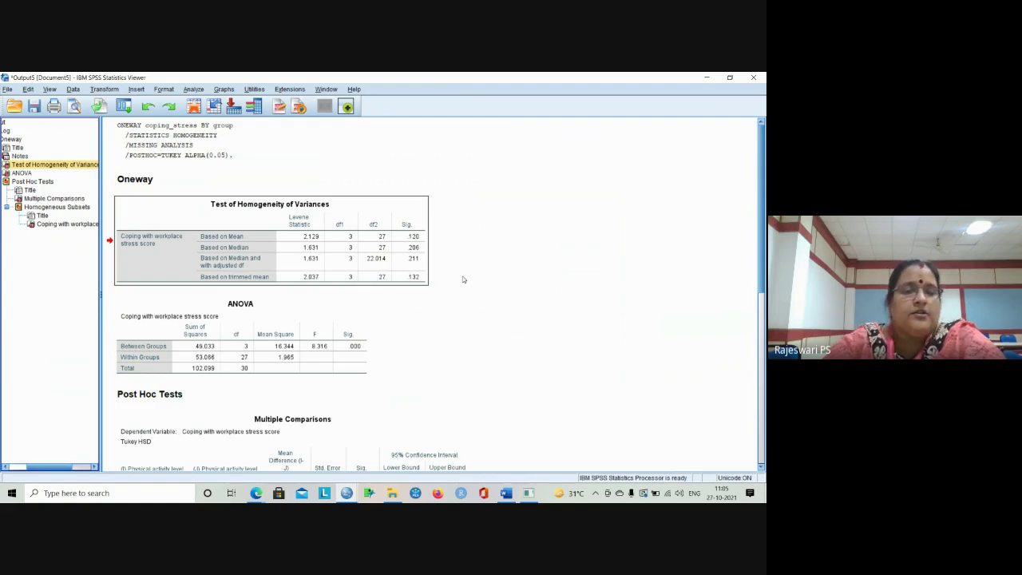
click(277, 342)
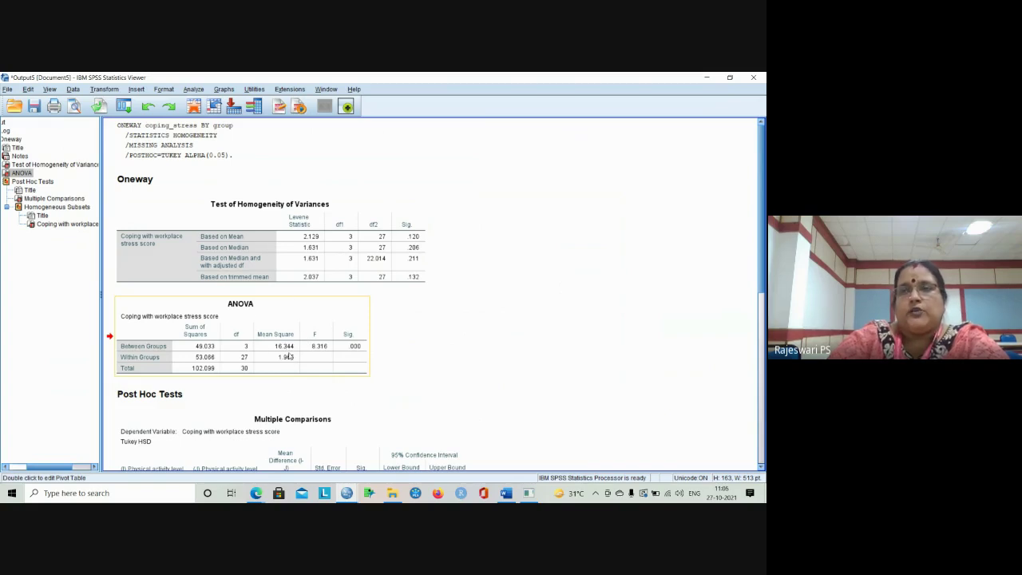
click(135, 309)
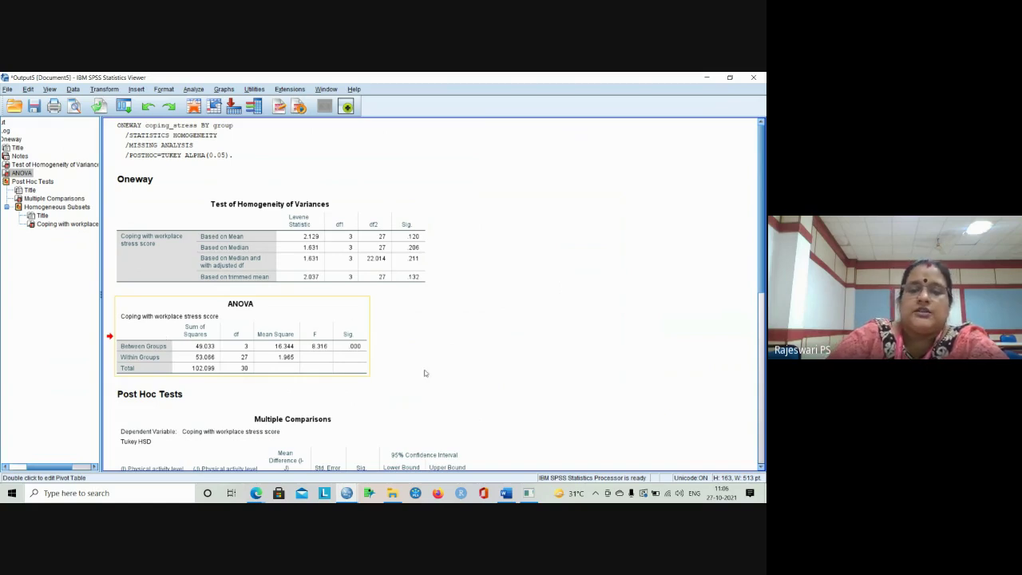
click(308, 301)
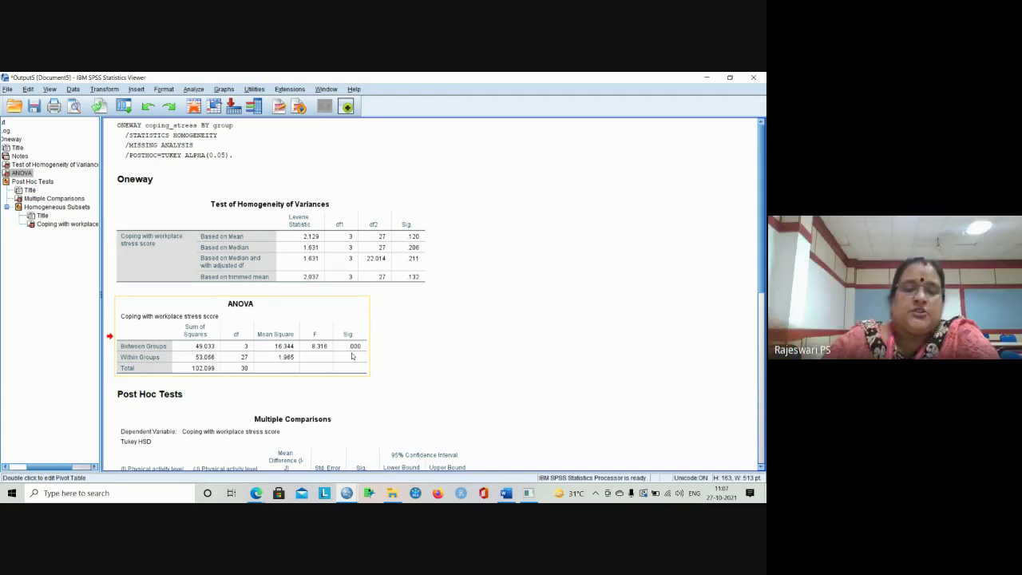
Examine the Tukey HSD Multiple Comparisons table and the Homogeneous Subsets table for differences between physical activity levels.
scroll(352, 356, down, 4)
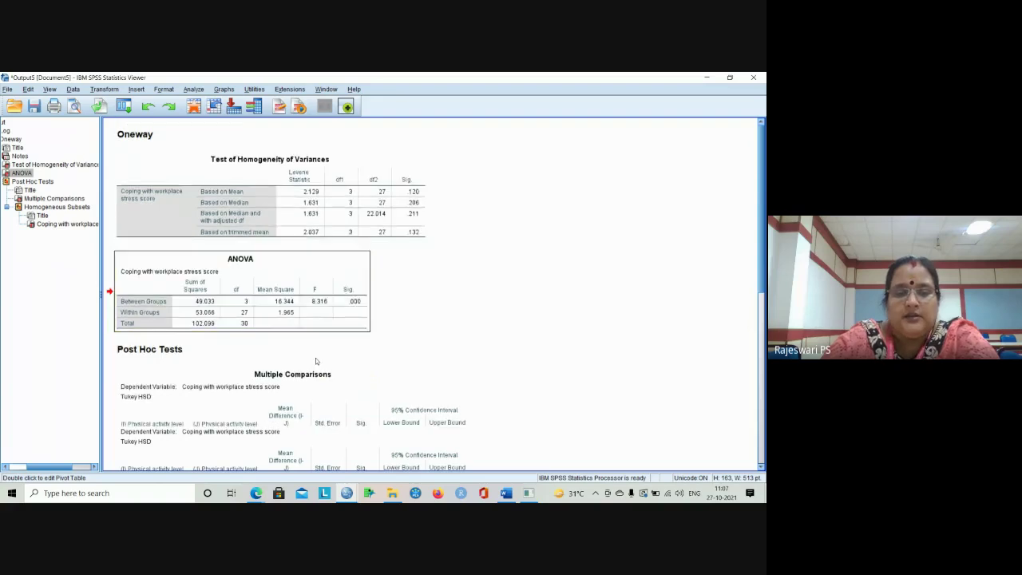
click(294, 344)
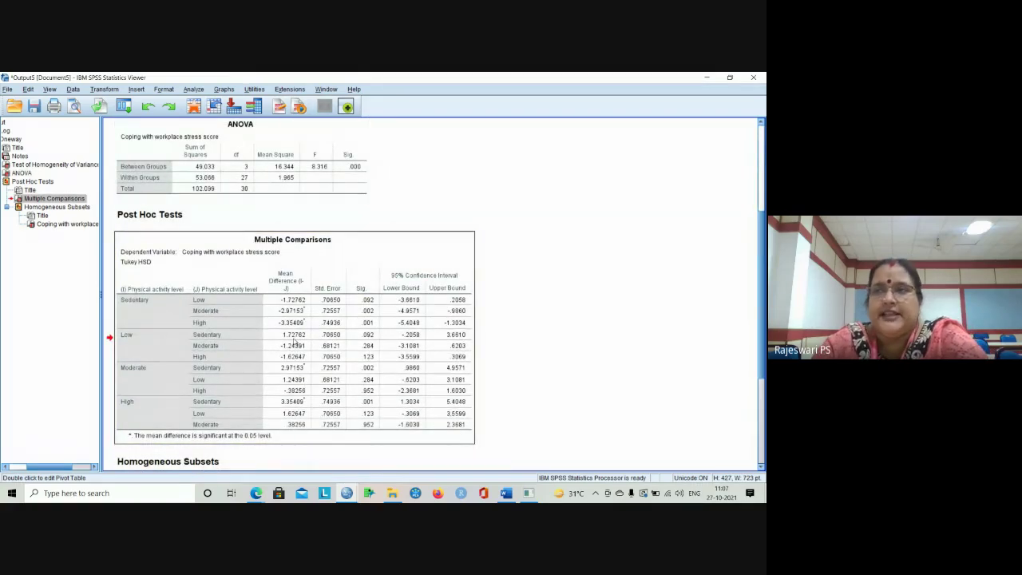
scroll(272, 331, down, 3)
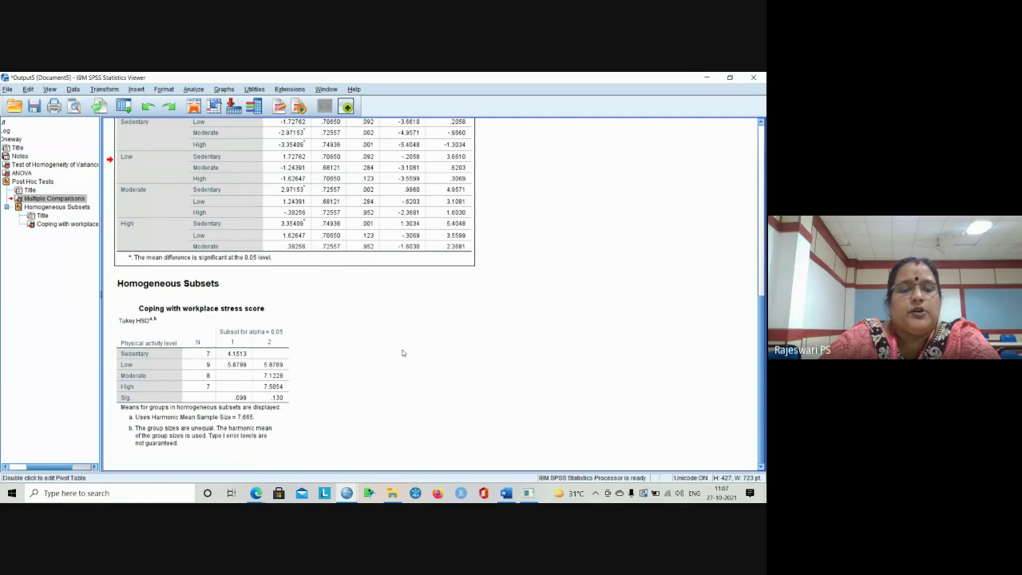
click(135, 356)
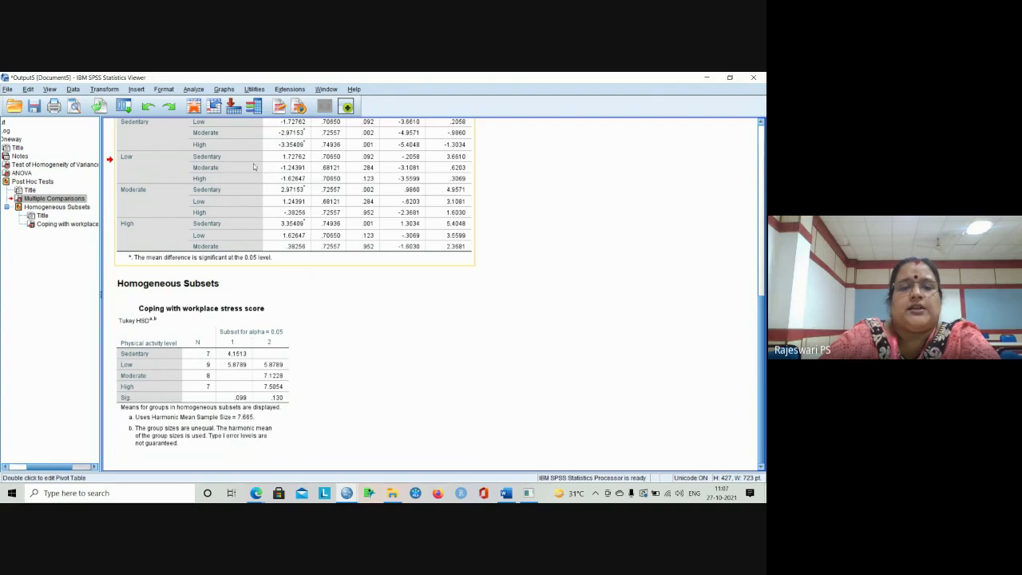
scroll(256, 175, up, 2)
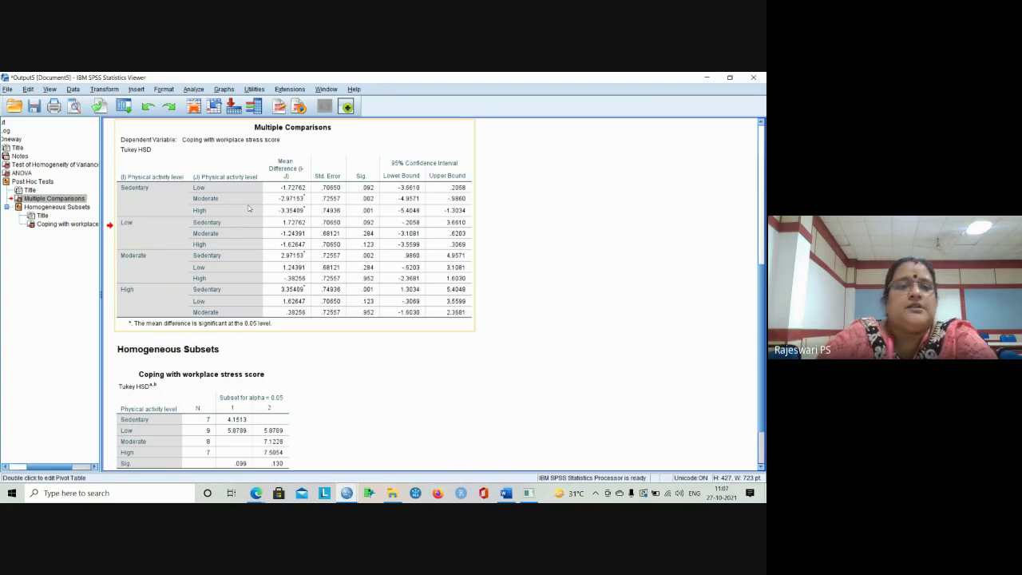
scroll(252, 214, down, 2)
click(195, 383)
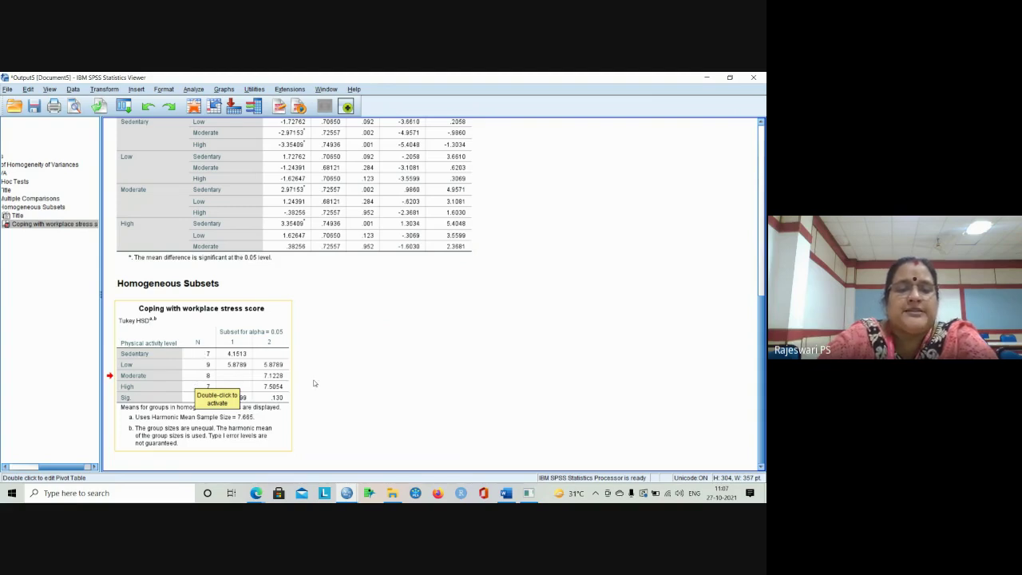
click(313, 383)
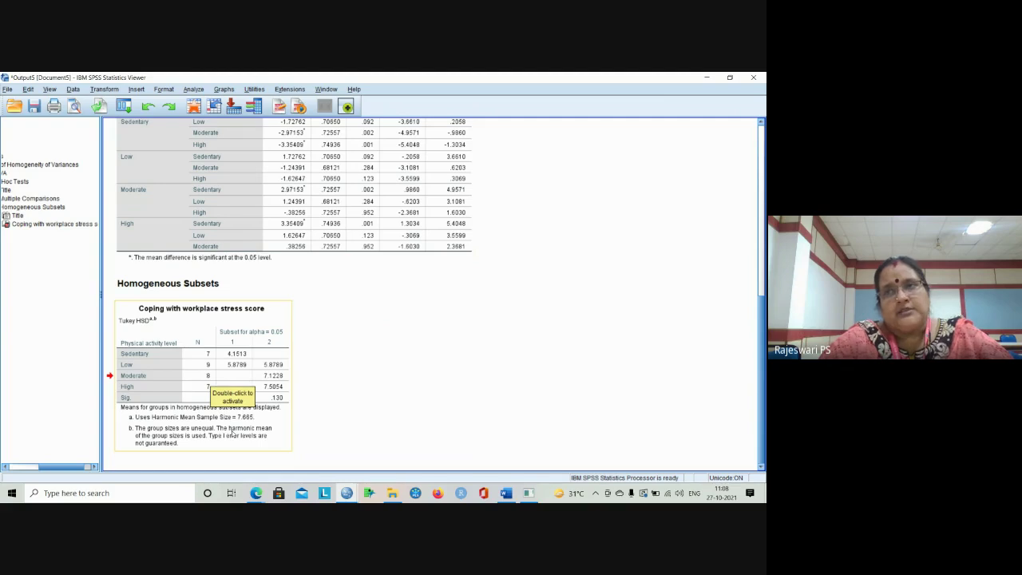
scroll(232, 431, up, 5)
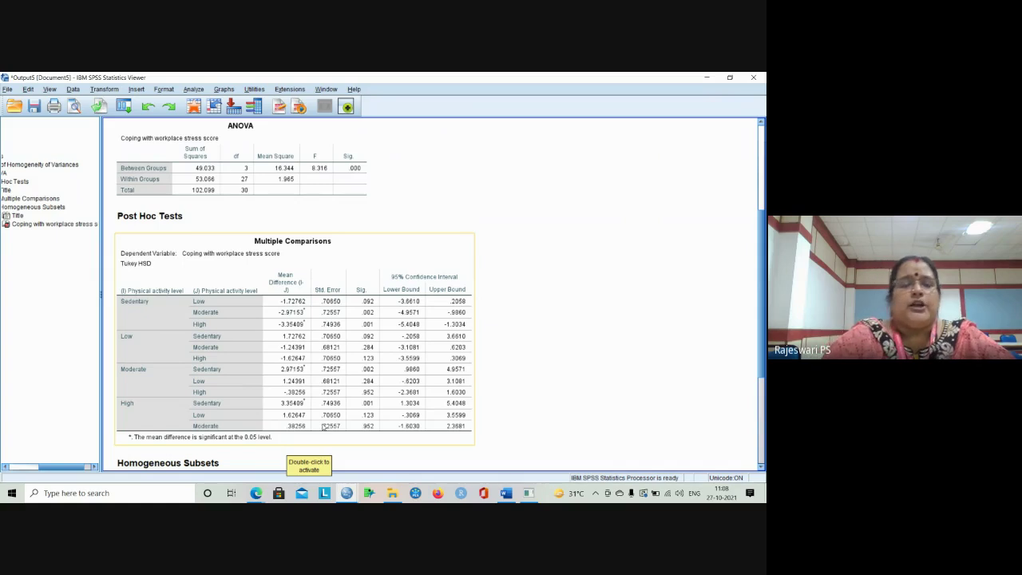
Review the Multiple Comparisons and Homogeneous Subsets tables, and return to the Test of Homogeneity of Variances and ANOVA tables.
click(256, 368)
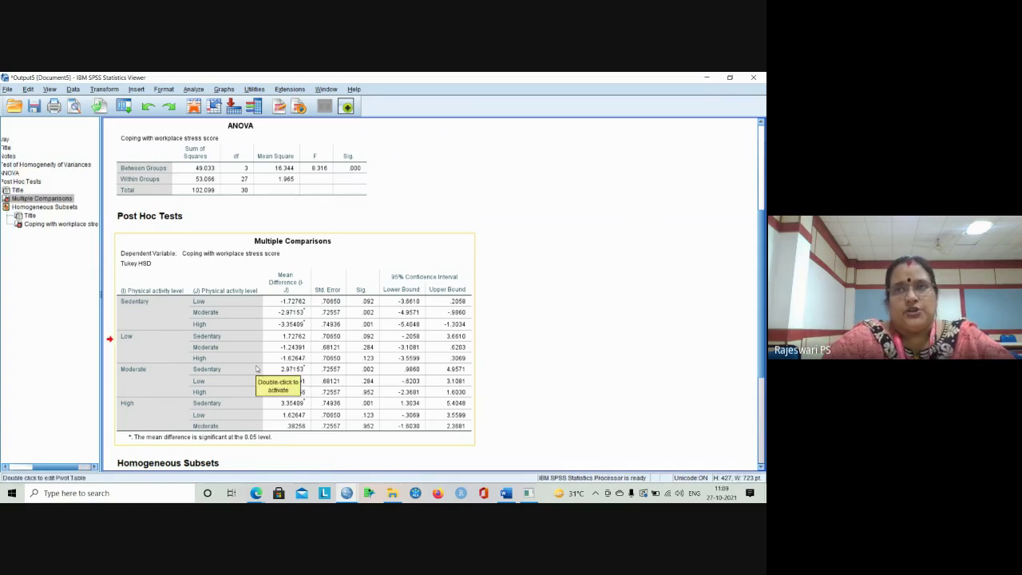
scroll(256, 368, down, 5)
click(225, 352)
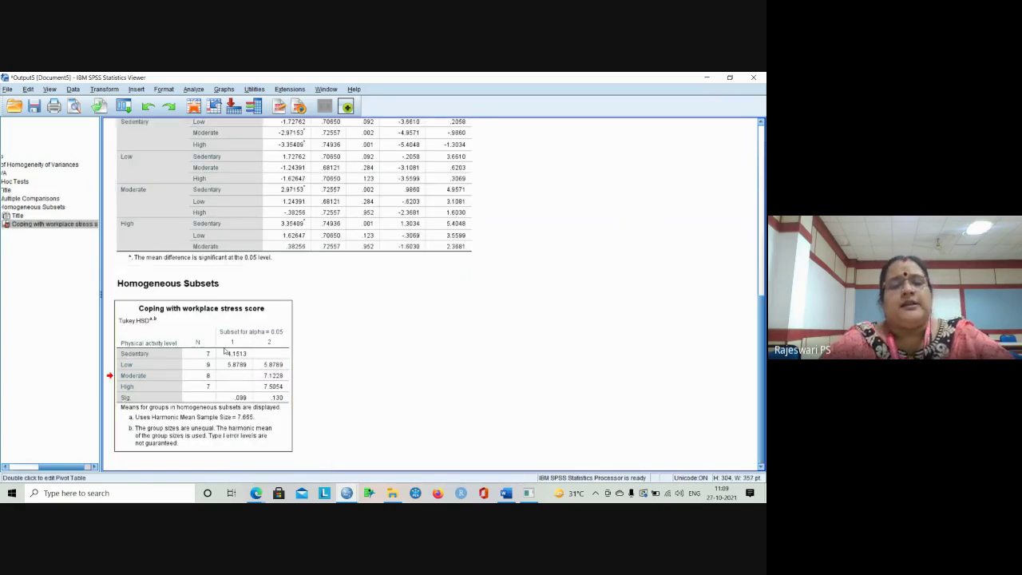
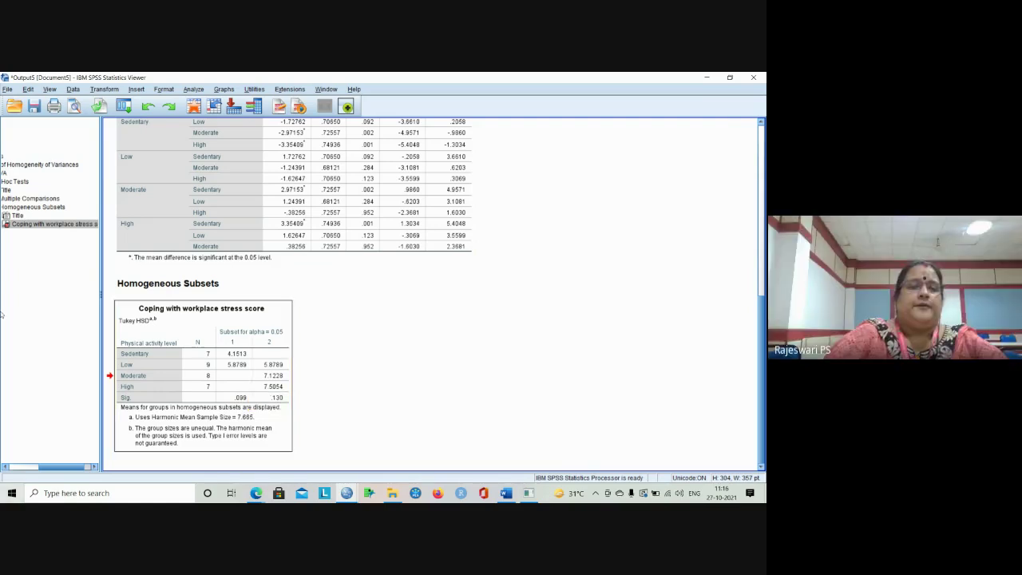
scroll(469, 185, up, 10)
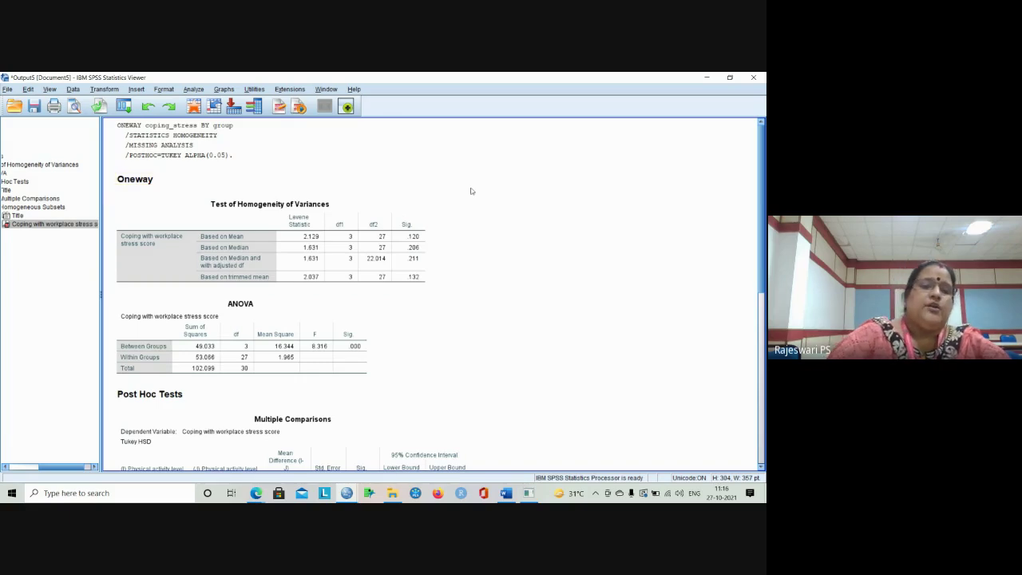
scroll(470, 221, down, 2)
scroll(456, 236, up, 2)
click(278, 276)
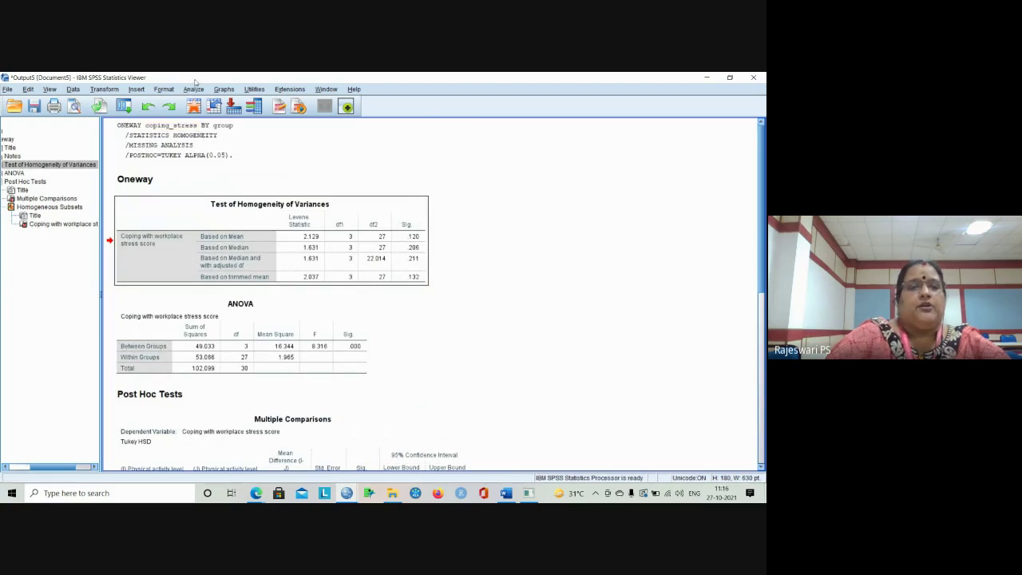
click(194, 89)
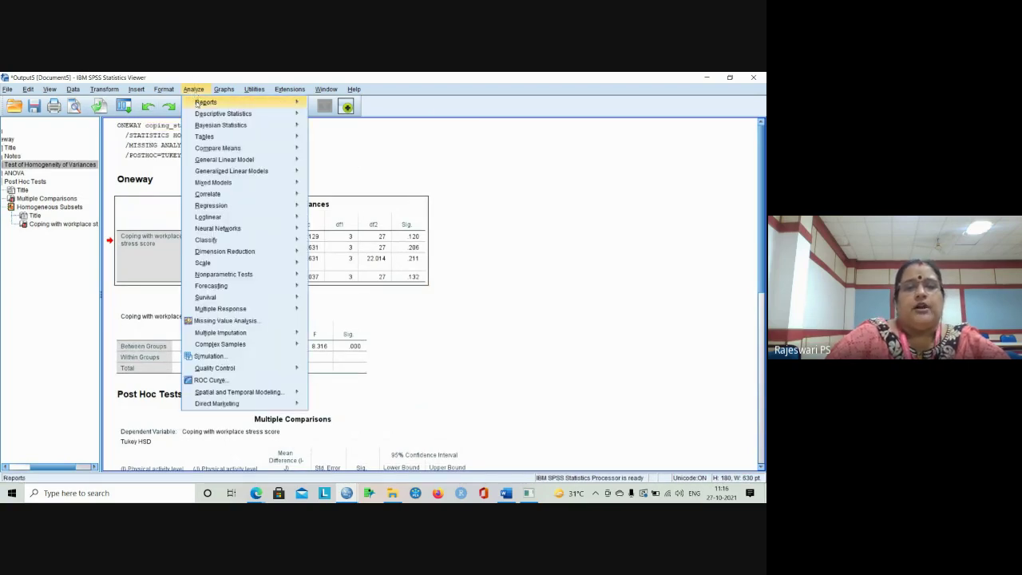
mouse_move(214, 147)
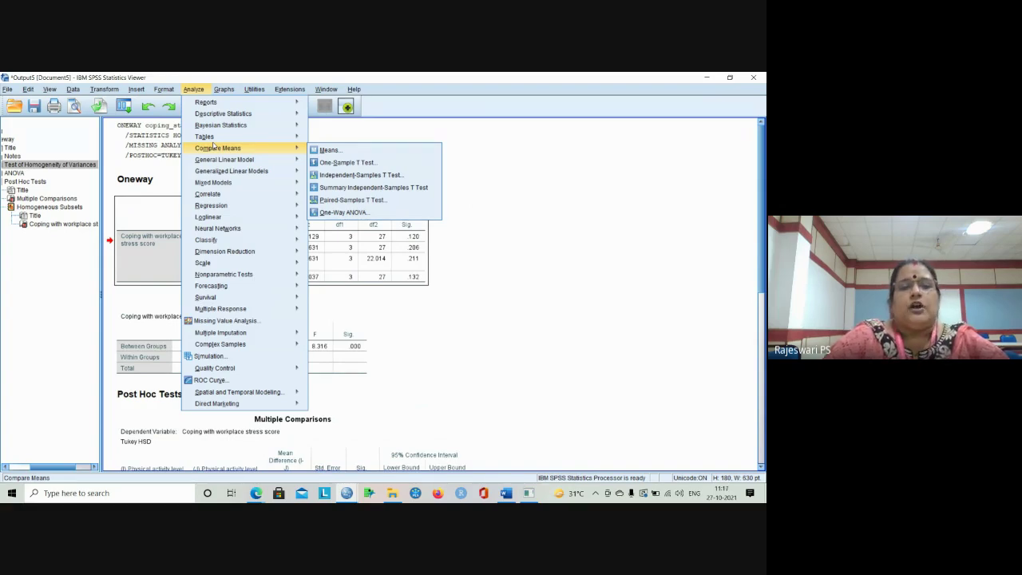
mouse_move(231, 115)
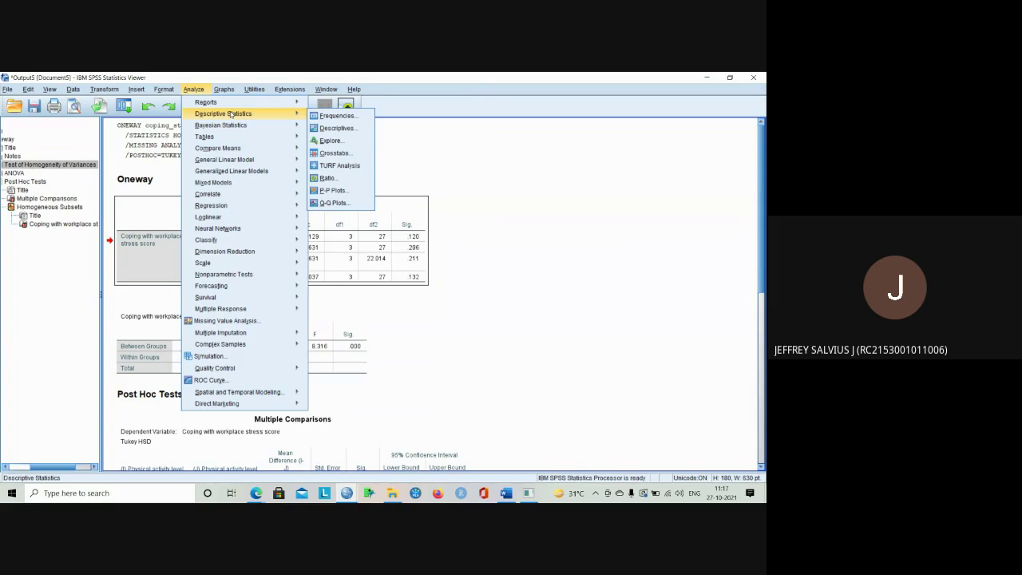
click(335, 127)
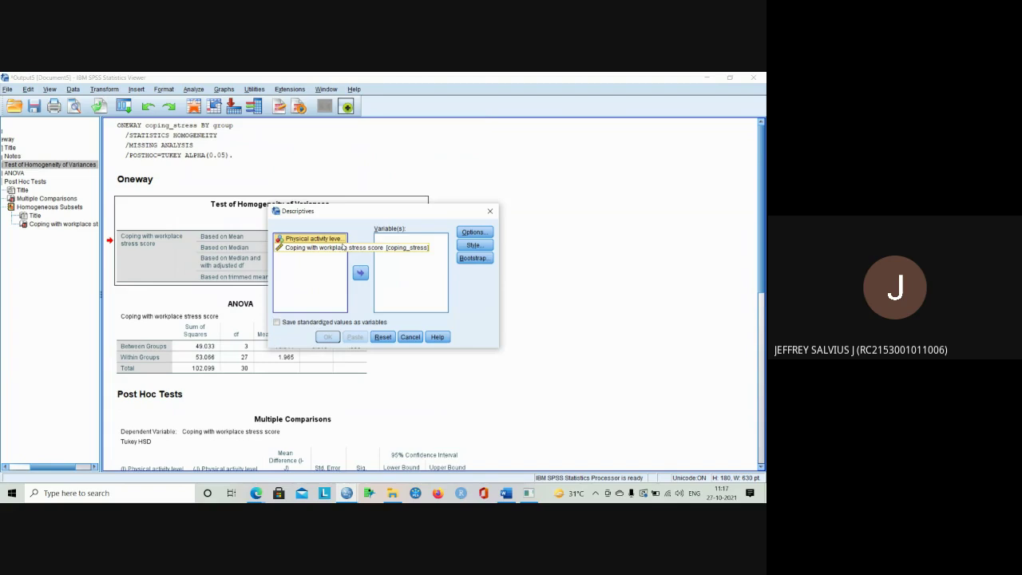
click(489, 212)
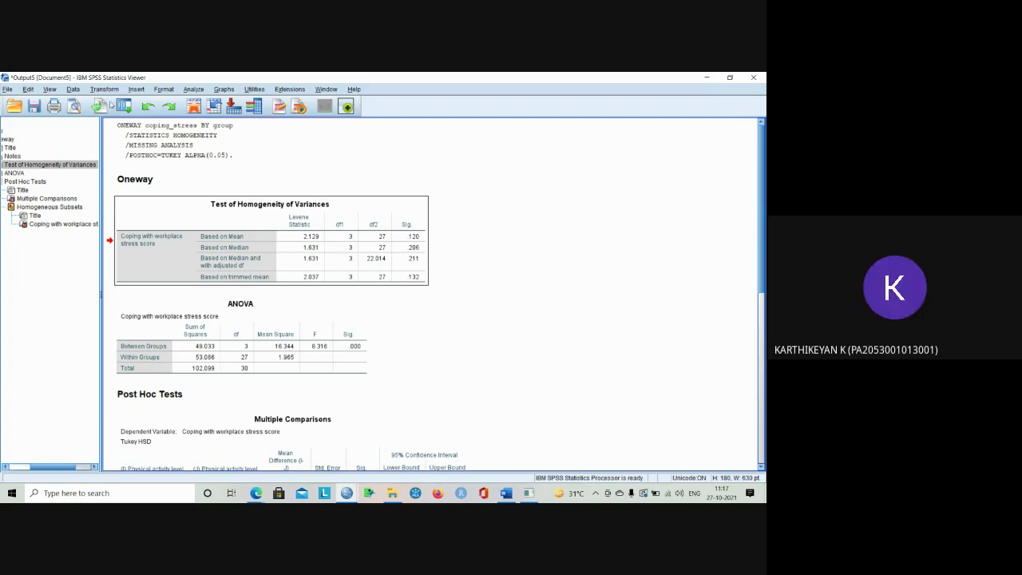
Set up an Explore analysis with Coping with workplace stress score as the dependent variable.
click(195, 92)
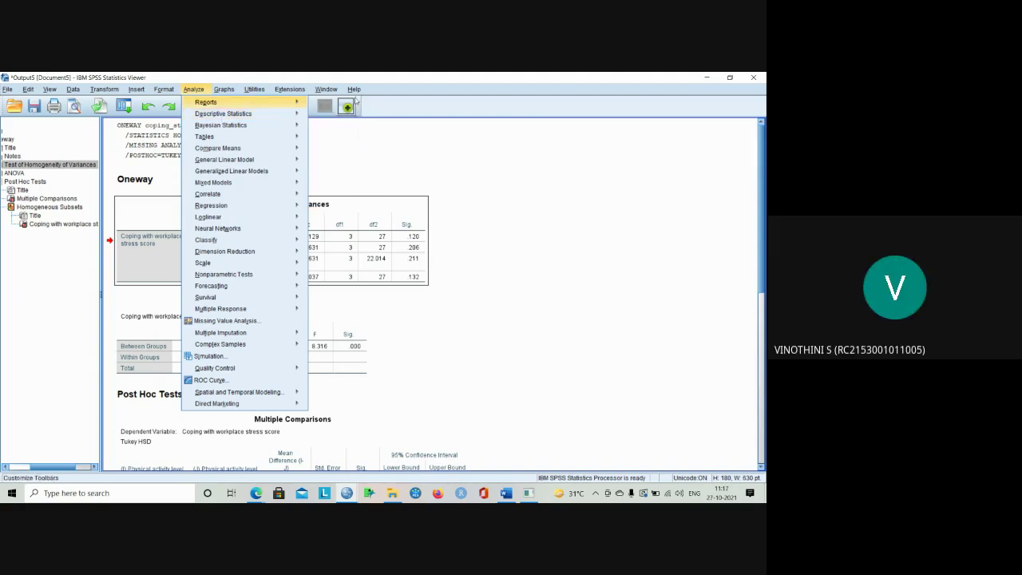
click(217, 89)
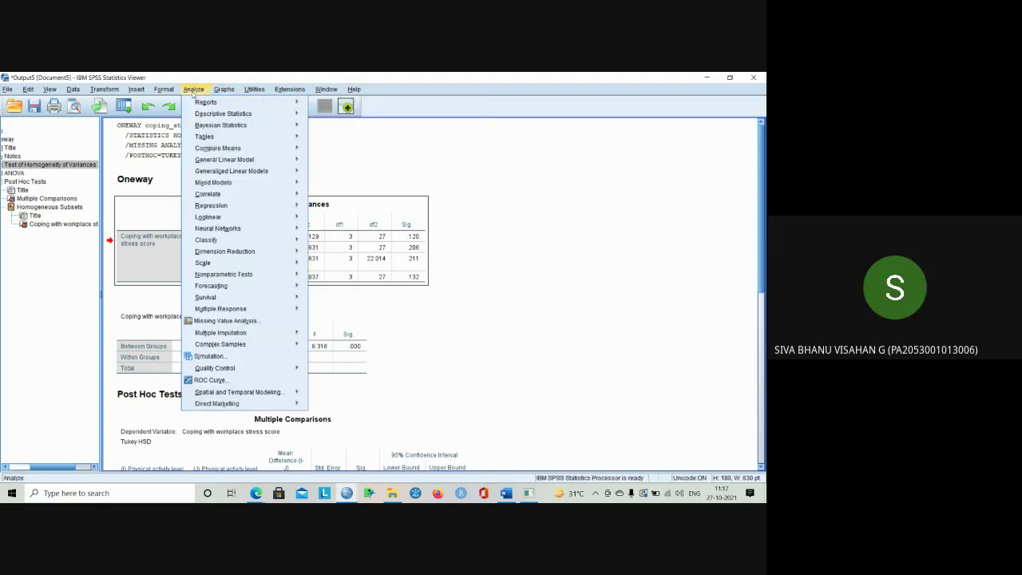
mouse_move(193, 90)
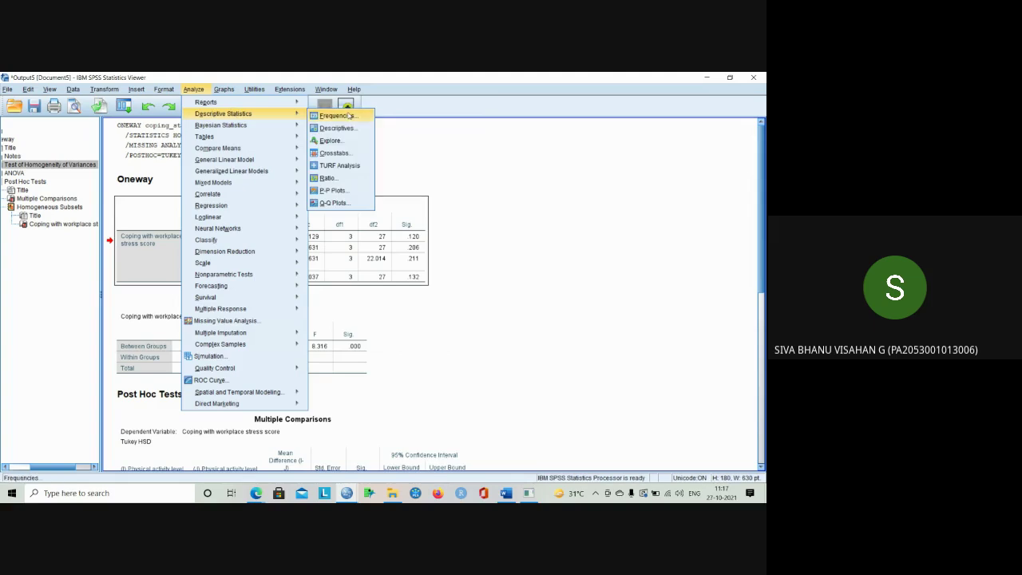
click(348, 143)
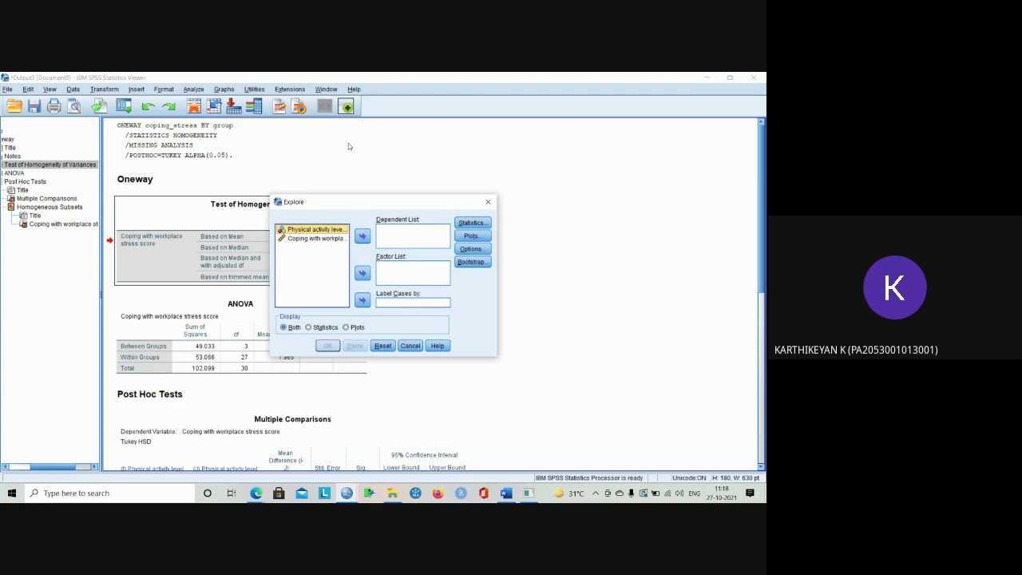
click(303, 240)
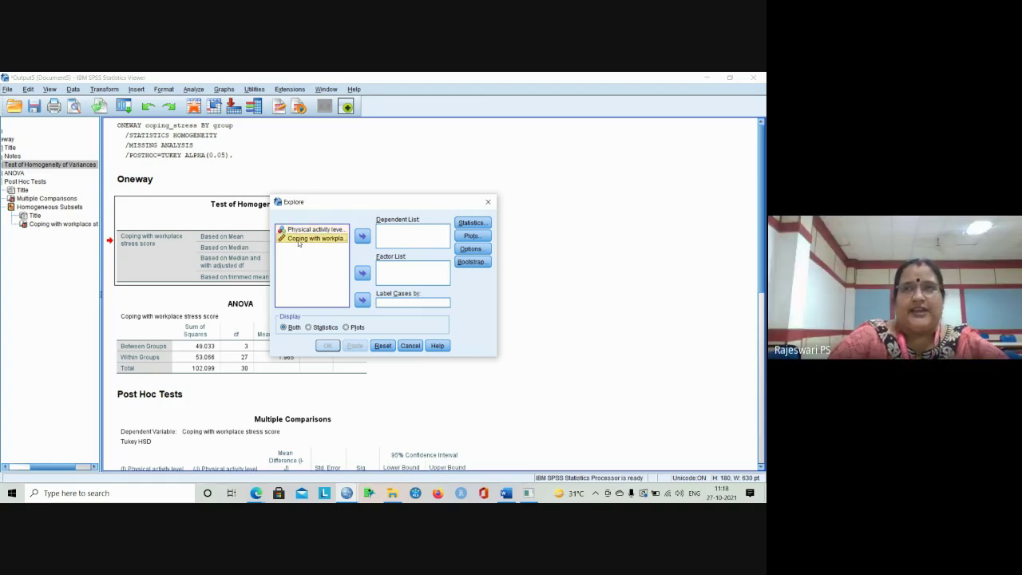
click(362, 236)
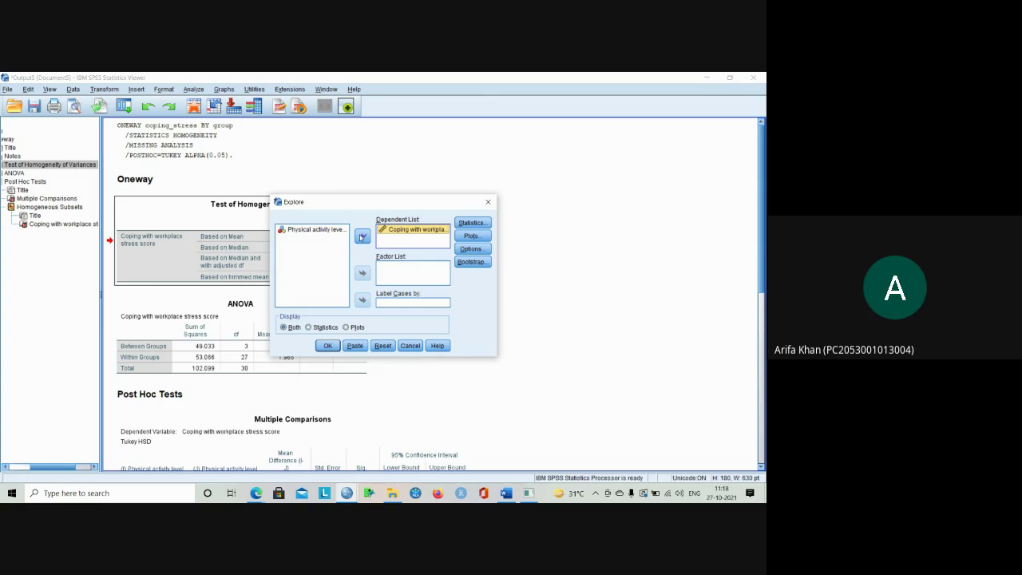
Keep Descriptives with a 95% confidence interval, include normality plots with tests, and run the Explore analysis.
click(472, 224)
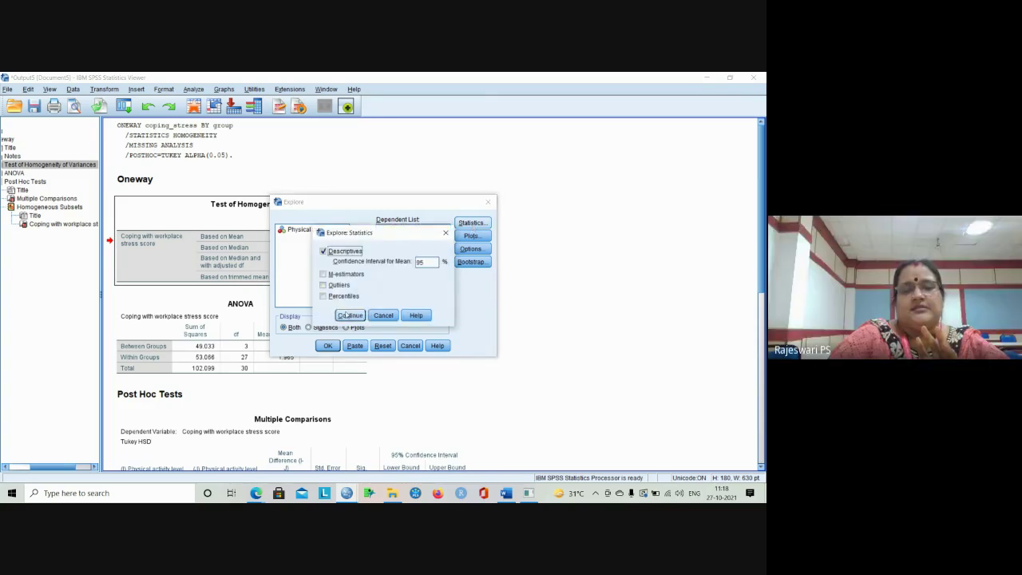
click(349, 315)
click(471, 236)
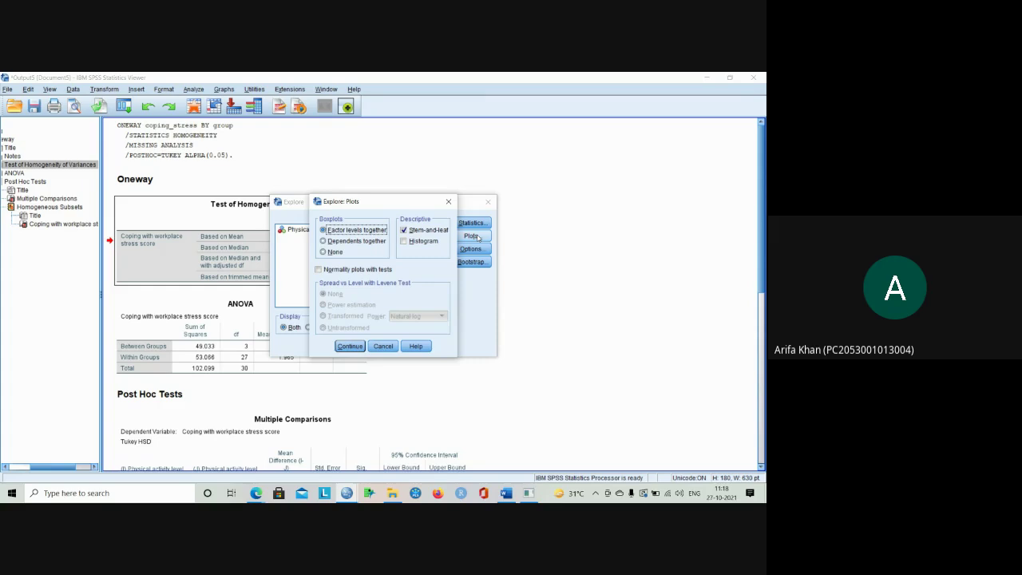
click(319, 269)
click(350, 346)
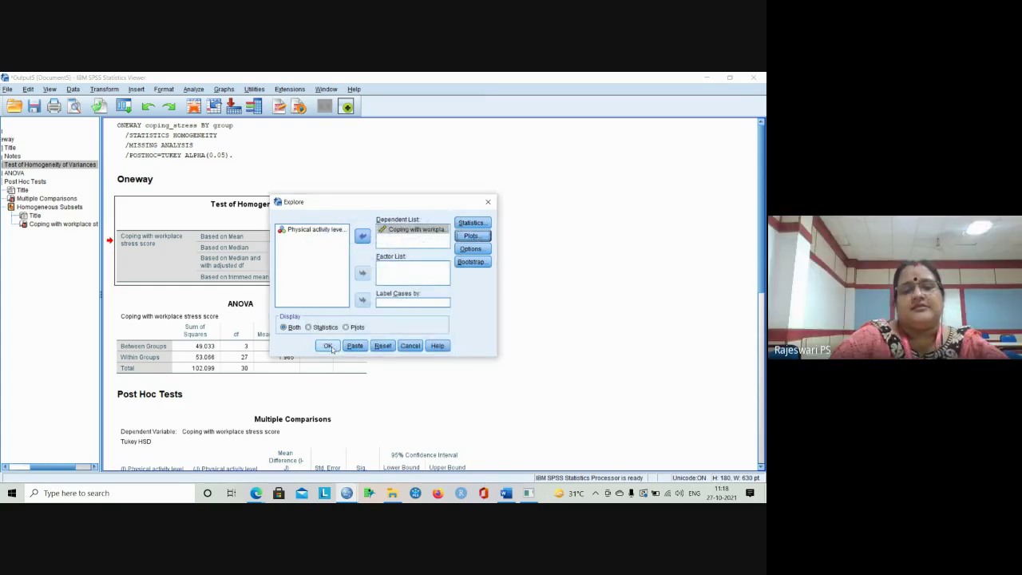
click(326, 347)
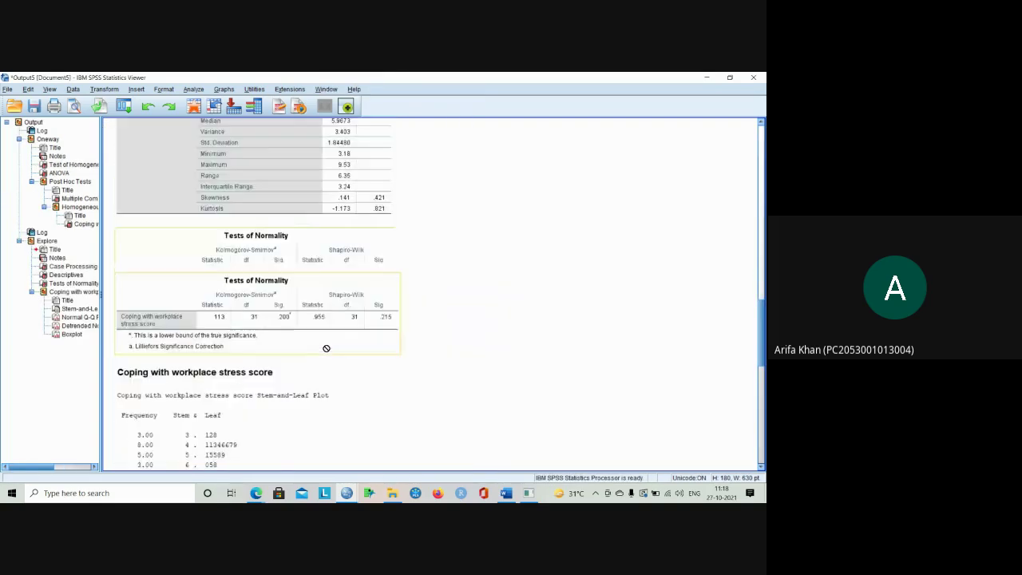
Examine the Kolmogorov-Smirnov and Shapiro-Wilk significance values for the coping score in the Tests of Normality table.
click(352, 240)
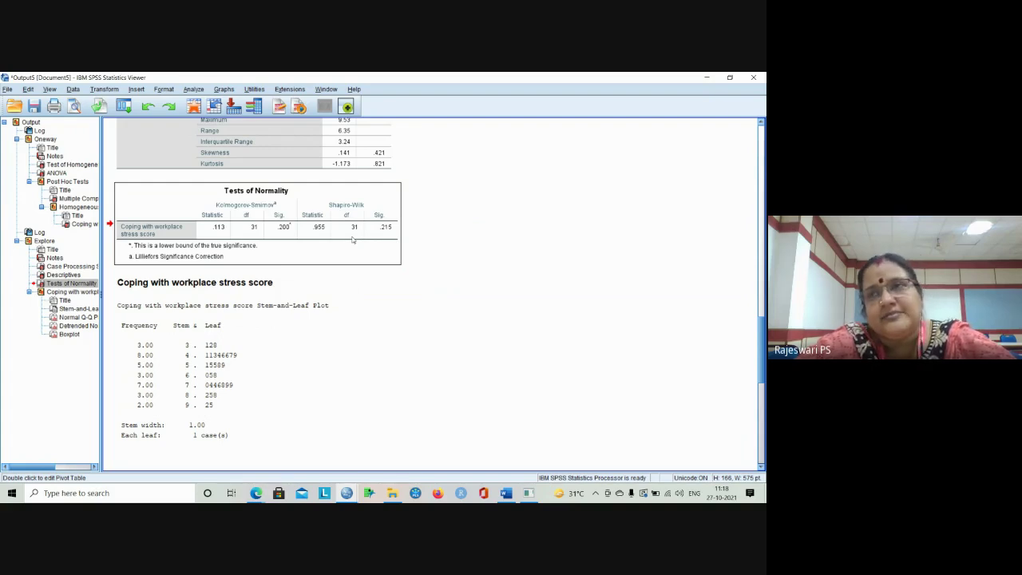
click(352, 239)
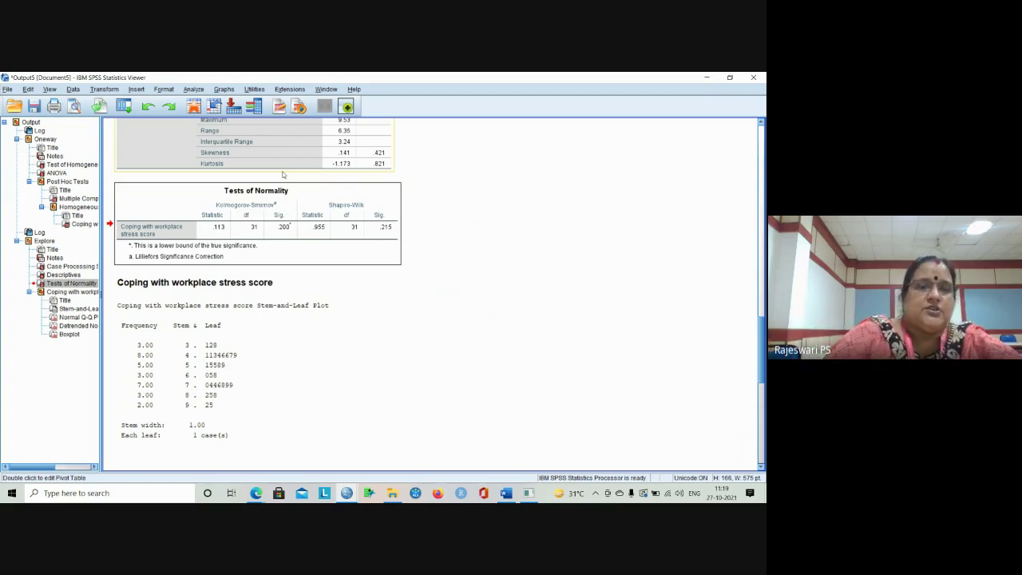
click(144, 233)
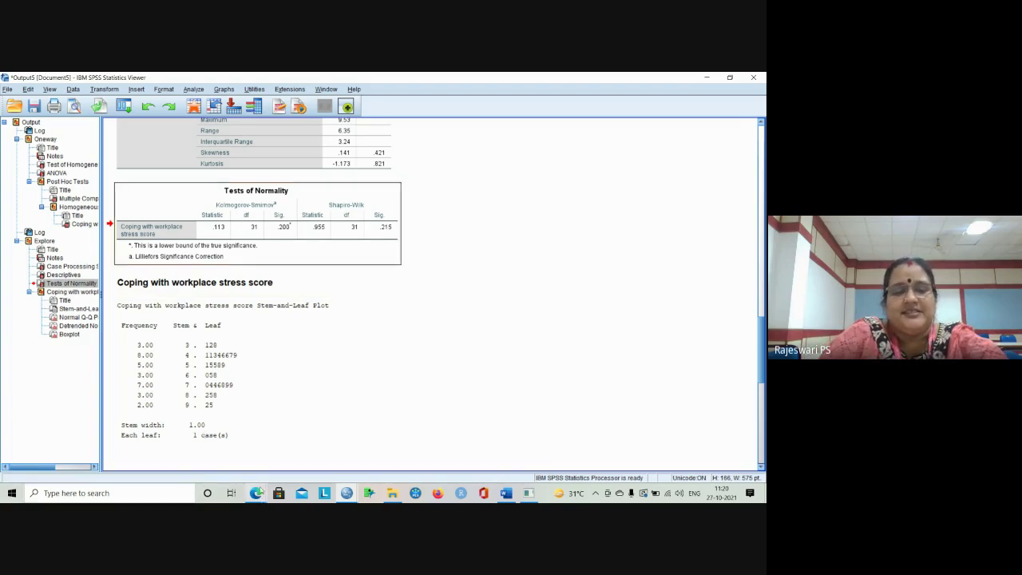
Switch from the output to the one-way-anova.sav dataset in the SPSS Data Editor.
mouse_move(253, 498)
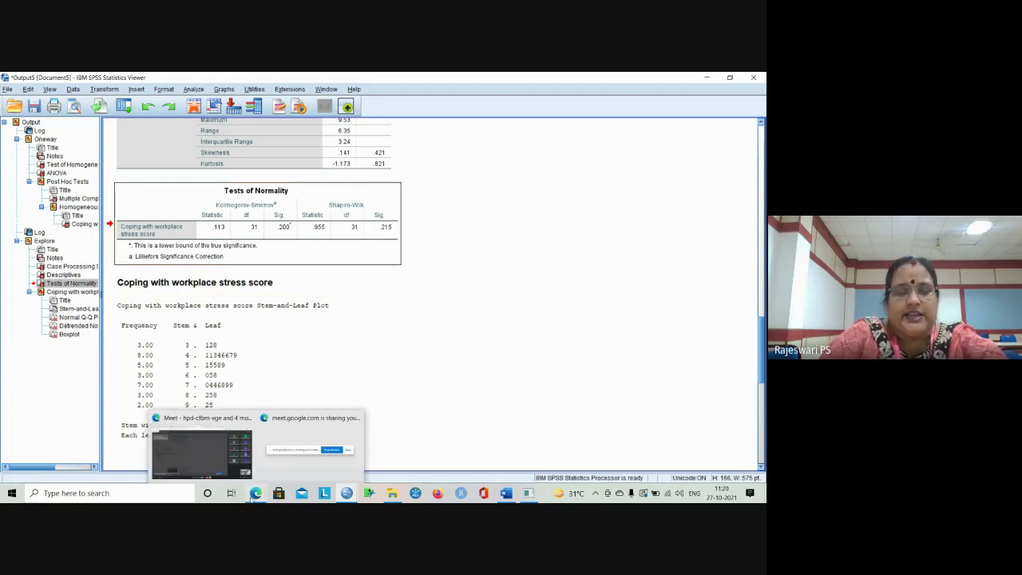
click(201, 447)
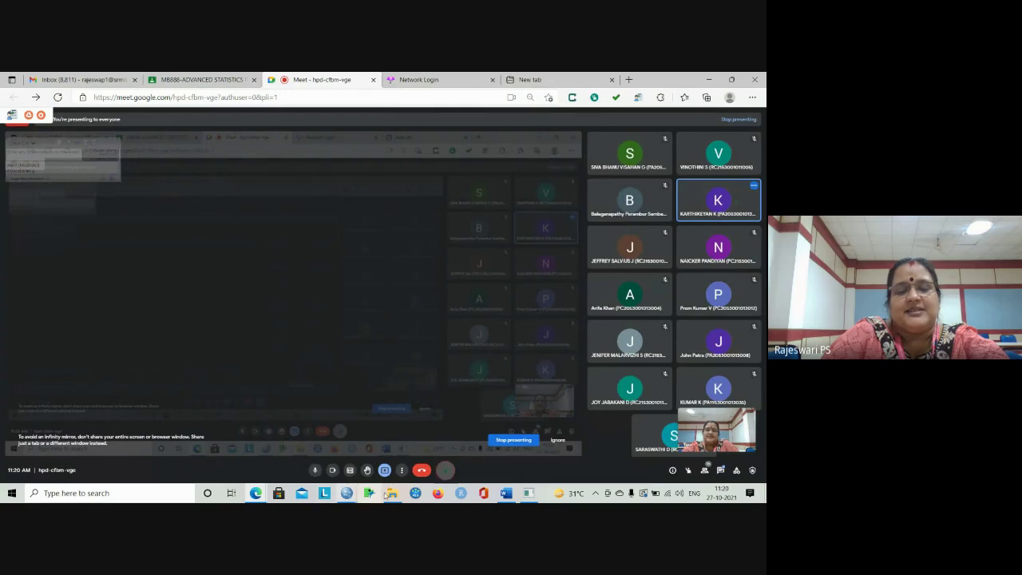
click(345, 494)
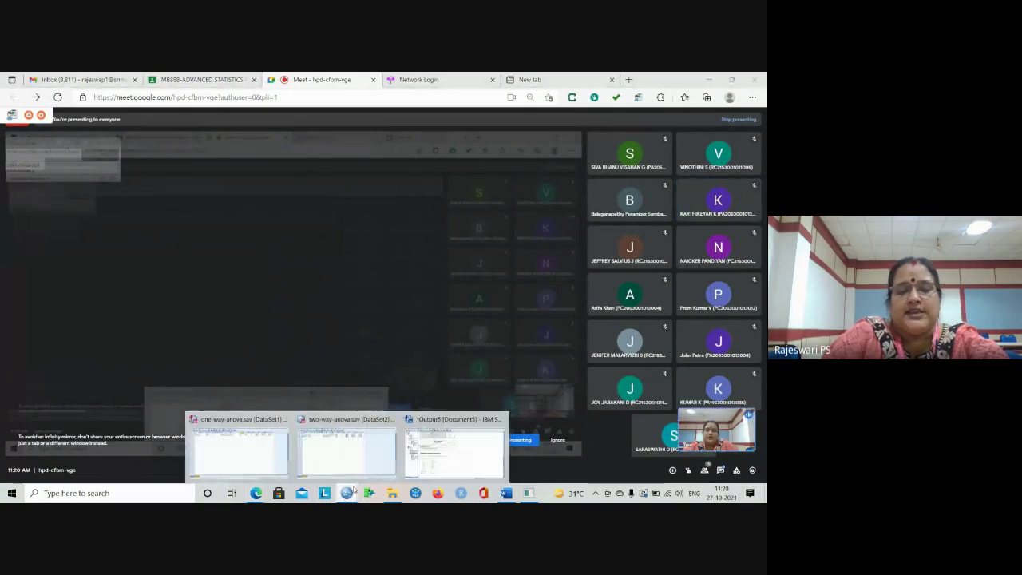
click(331, 467)
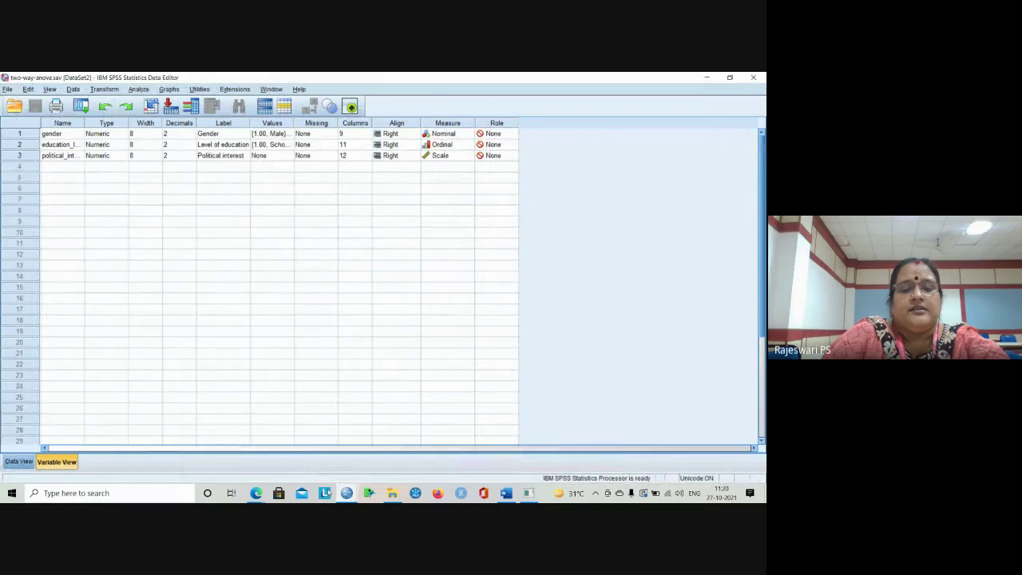
mouse_move(347, 493)
click(347, 447)
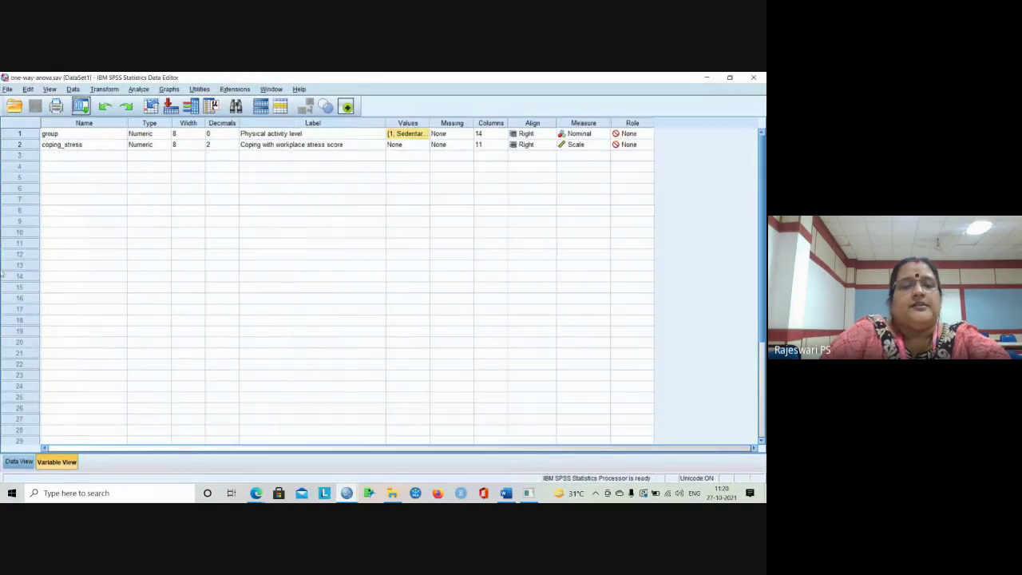
Start defining a simple boxplot with summaries for groups of cases.
click(169, 90)
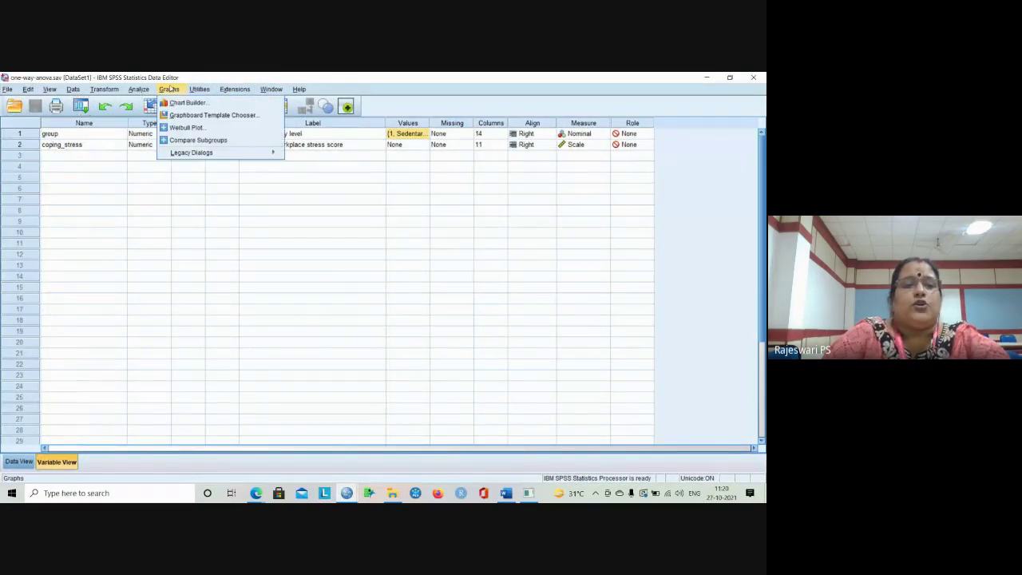
mouse_move(194, 150)
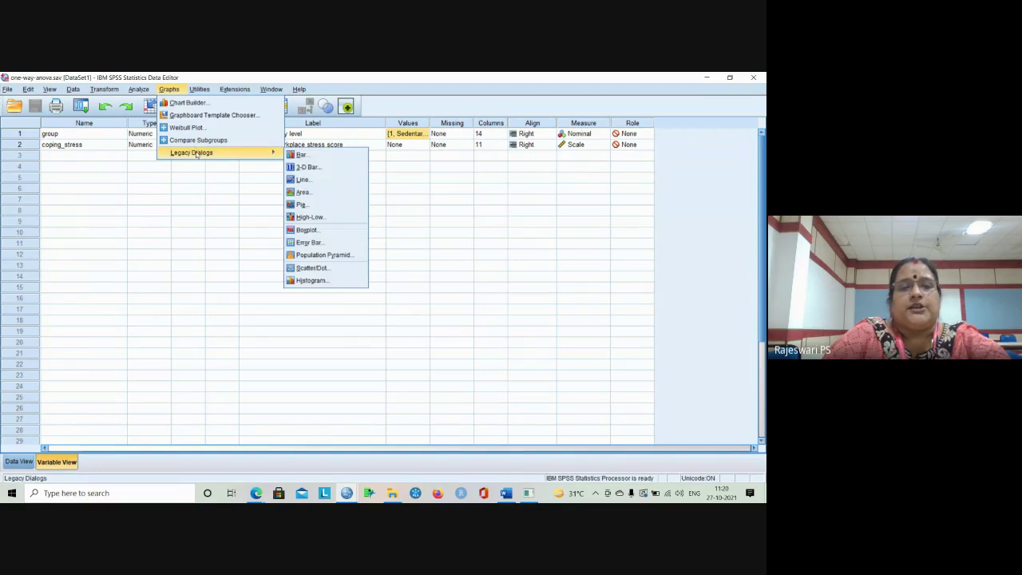
click(335, 234)
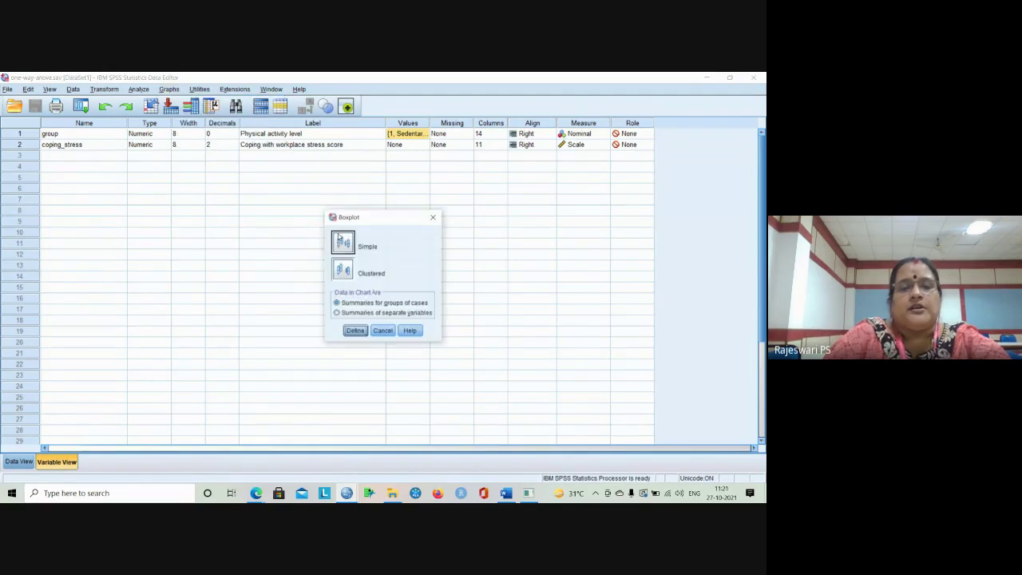
click(355, 331)
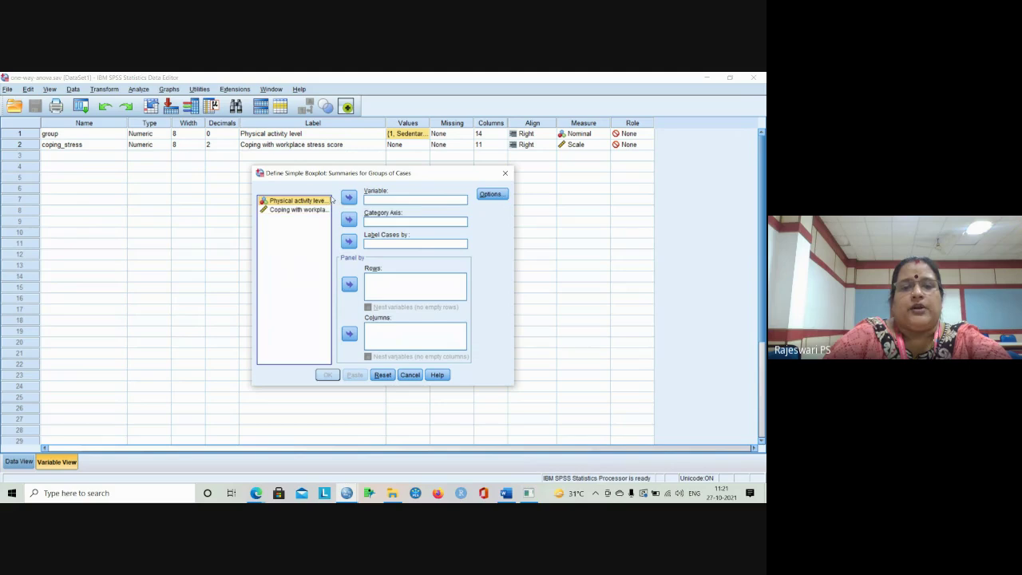
Generate the boxplot with Coping with workplace stress score as the variable and Physical activity level on the category axis.
click(348, 198)
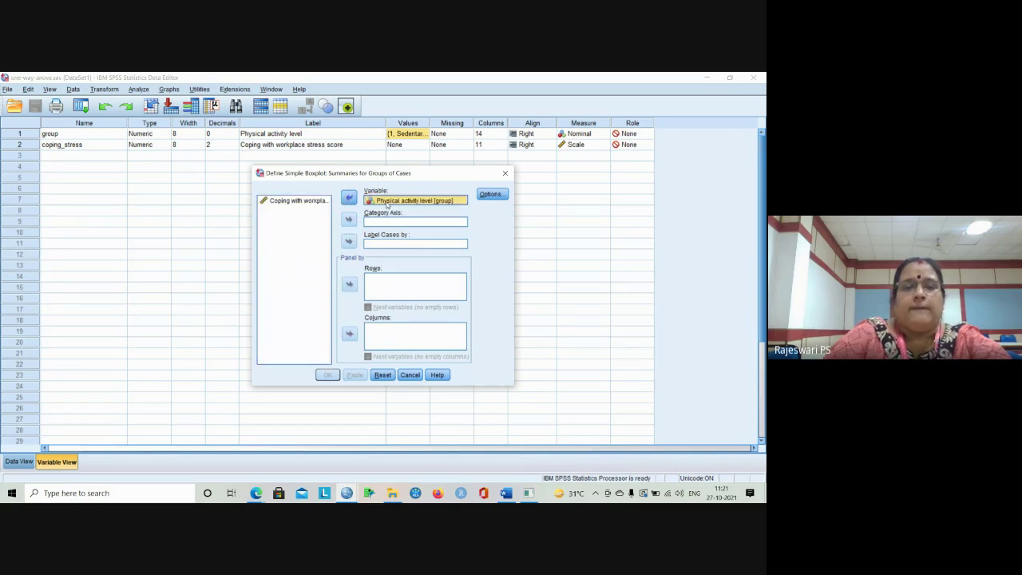
click(348, 197)
click(318, 209)
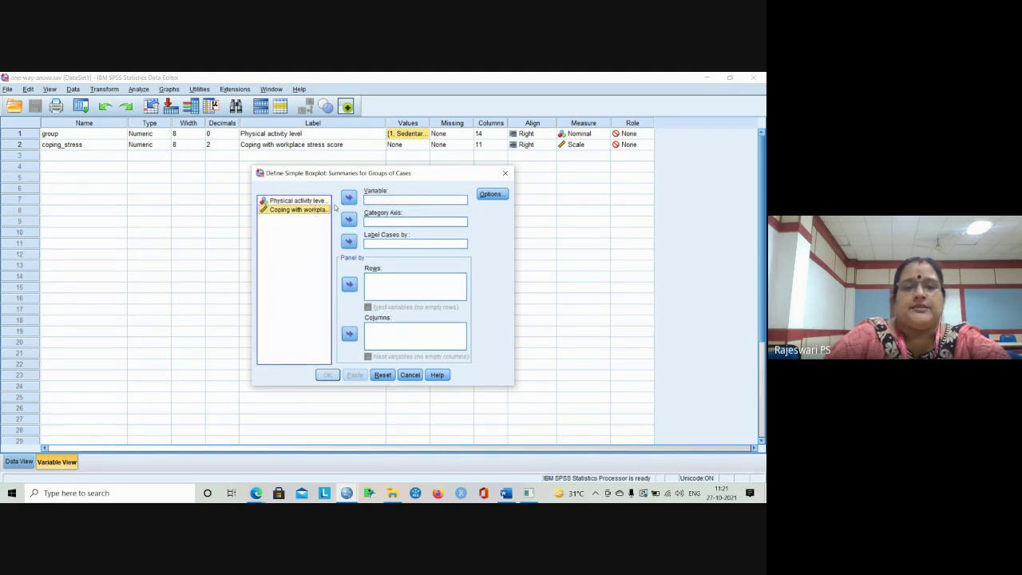
click(348, 198)
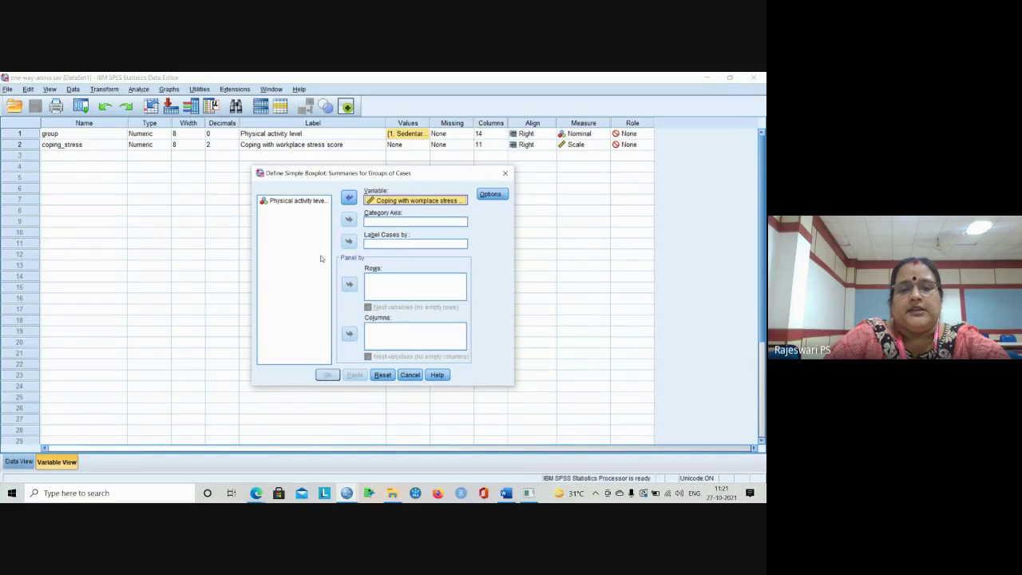
click(313, 202)
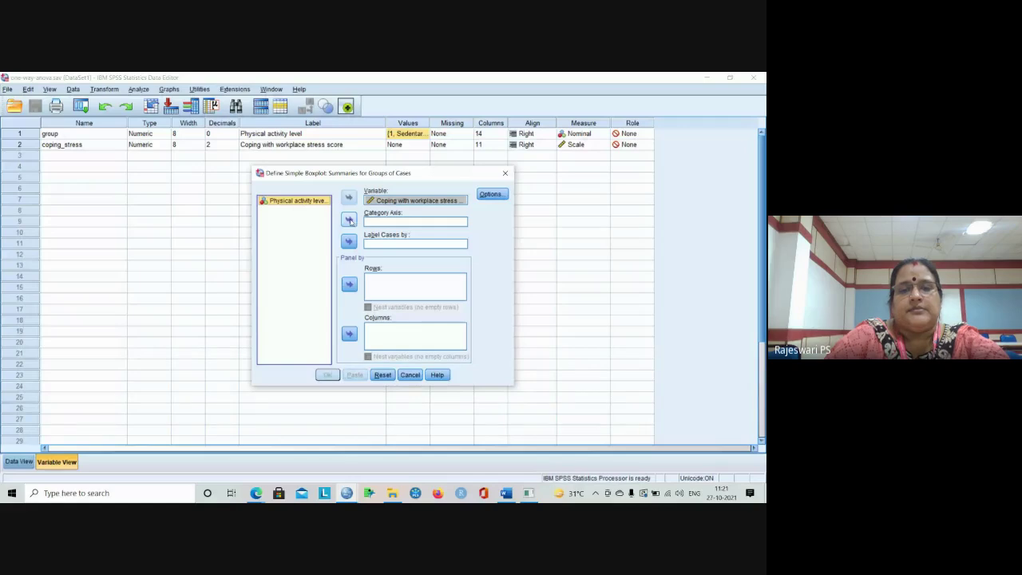
click(348, 220)
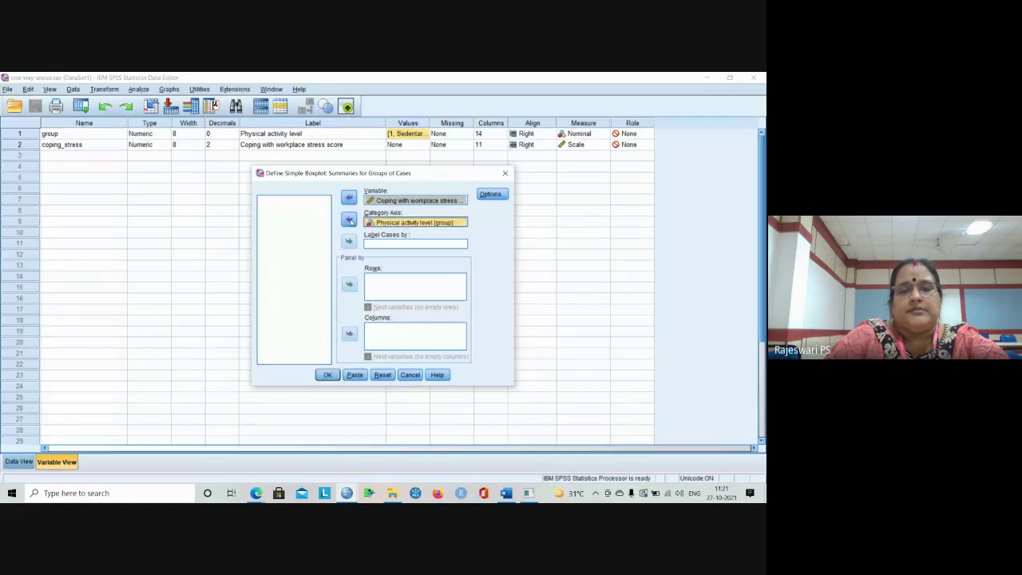
click(329, 374)
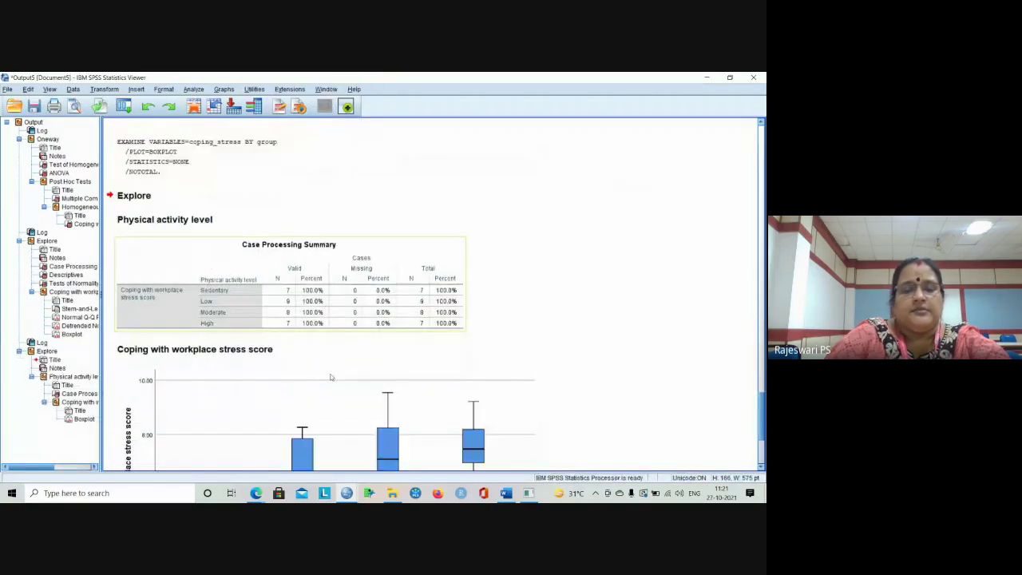